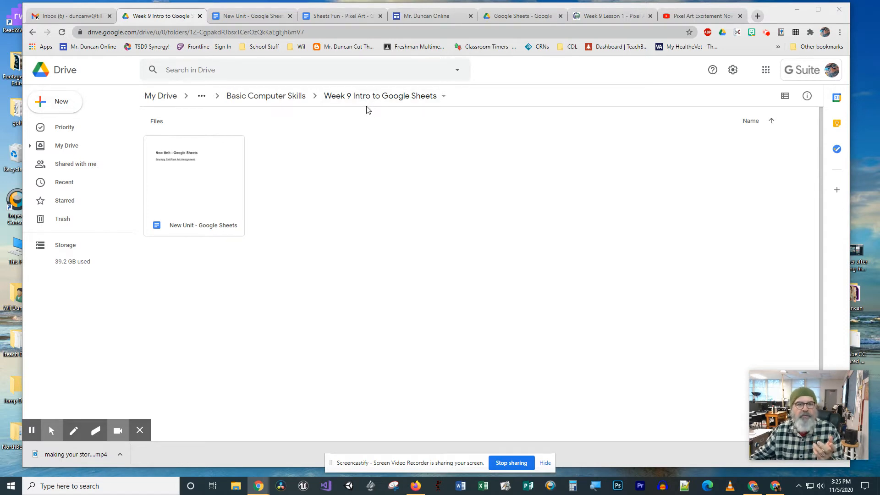
# Step: Create a new blank Google Sheets spreadsheet in the Week 9 Intro to Google Sheets folder
pyautogui.click(59, 103)
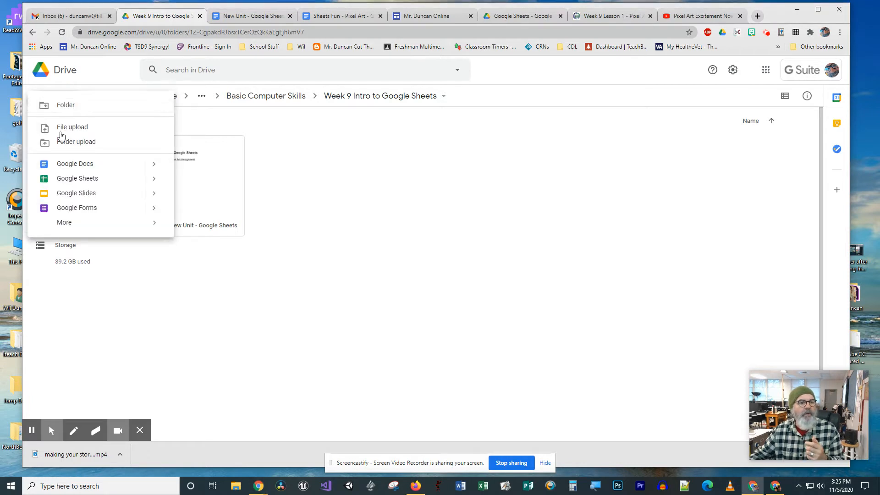
pyautogui.click(73, 183)
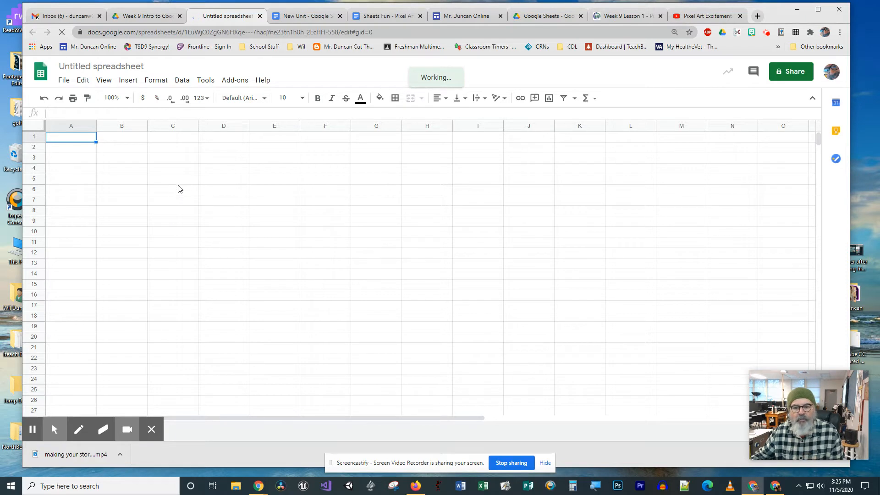
pyautogui.click(222, 245)
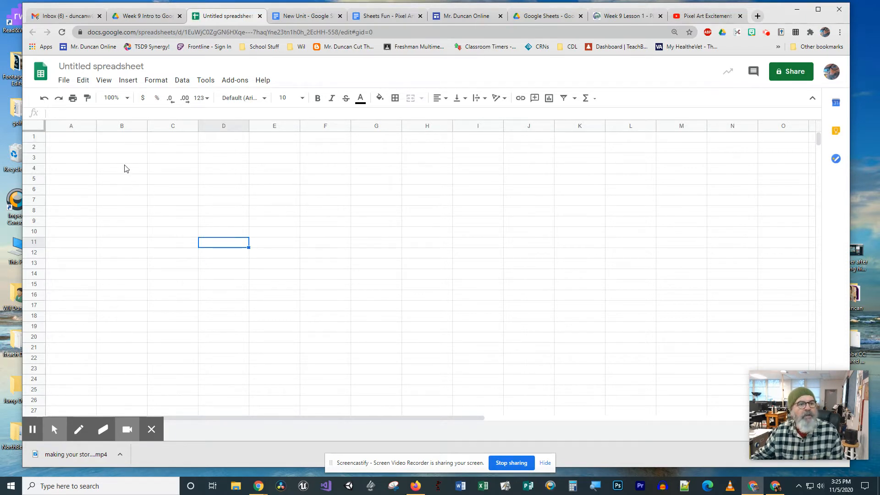
# Step: Resize columns A through Z to a width of 15 pixels
pyautogui.click(79, 126)
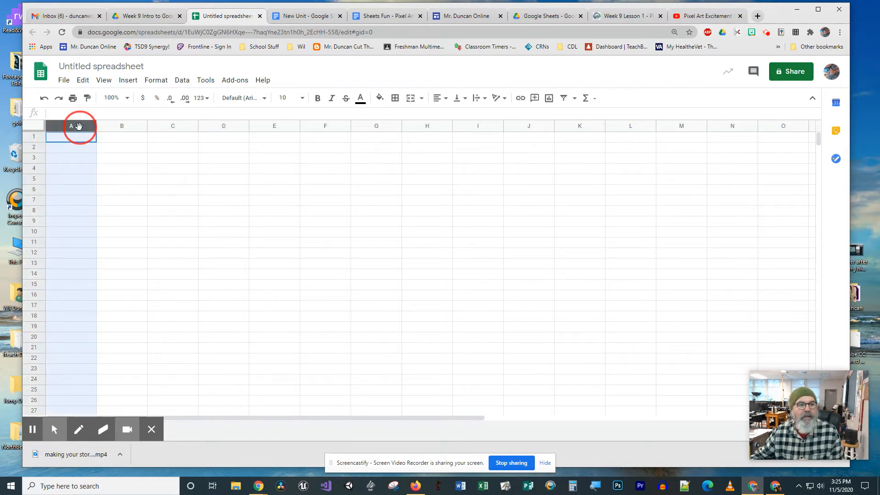
pyautogui.moveTo(78, 126); pyautogui.dragTo(787, 127)
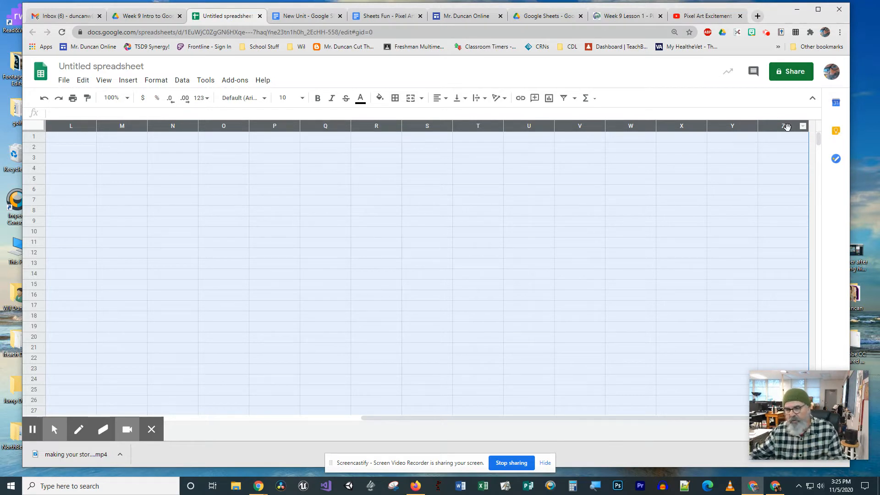
pyautogui.rightClick(563, 127)
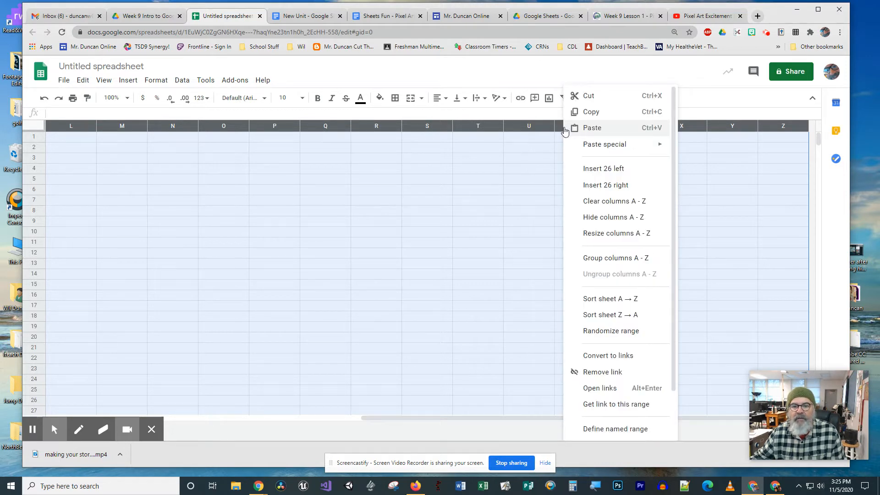
pyautogui.click(607, 234)
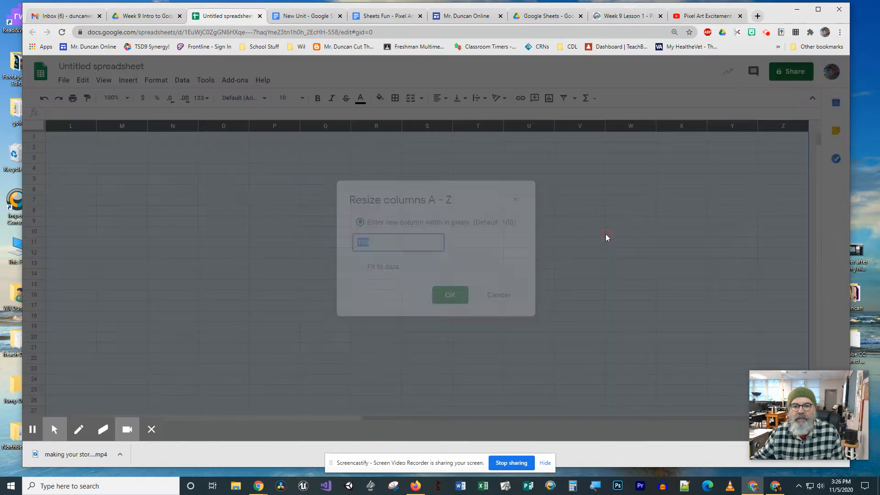
pyautogui.write('15')
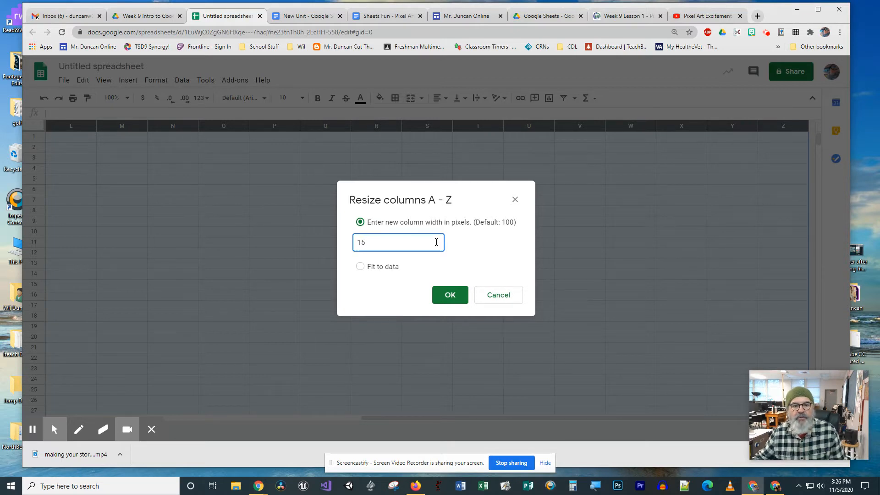
pyautogui.click(448, 297)
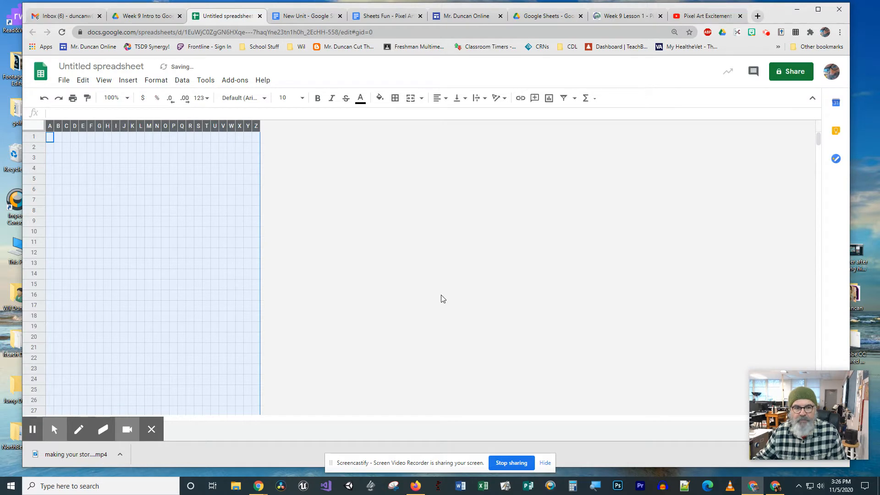
# Step: Insert 26 columns to the right of column Z, and 26 more to the right of column AZ
pyautogui.rightClick(148, 287)
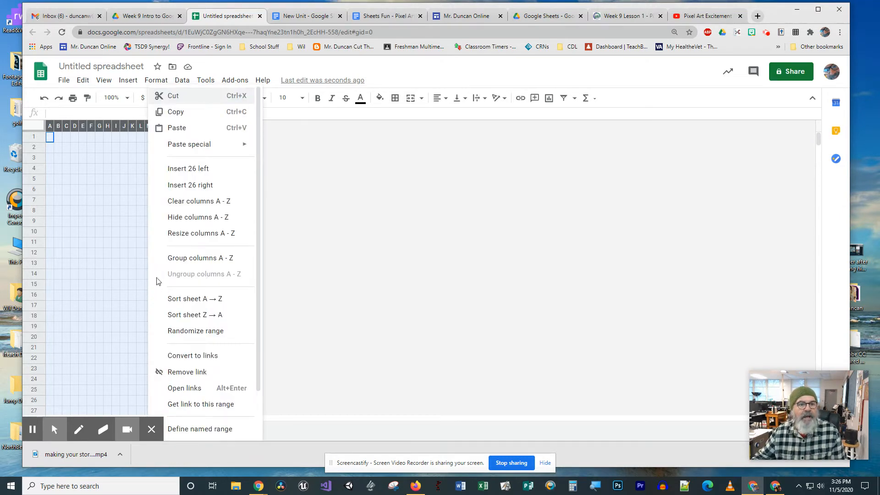
pyautogui.click(186, 185)
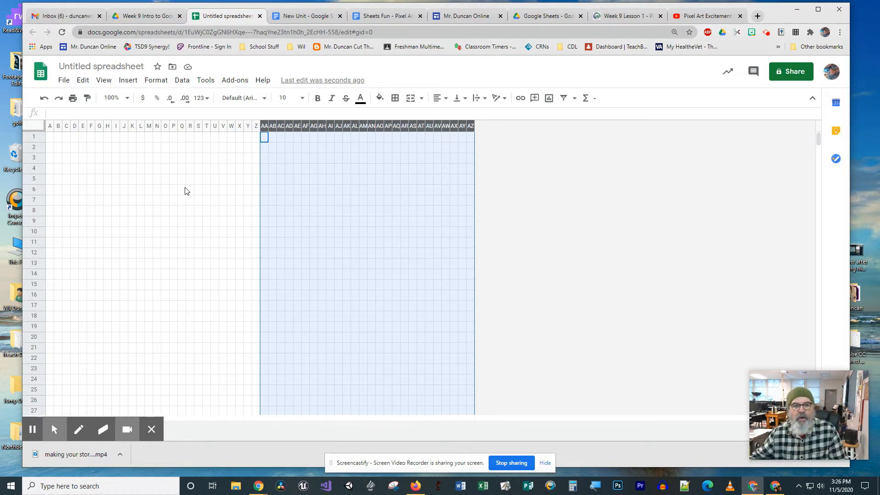
pyautogui.rightClick(364, 232)
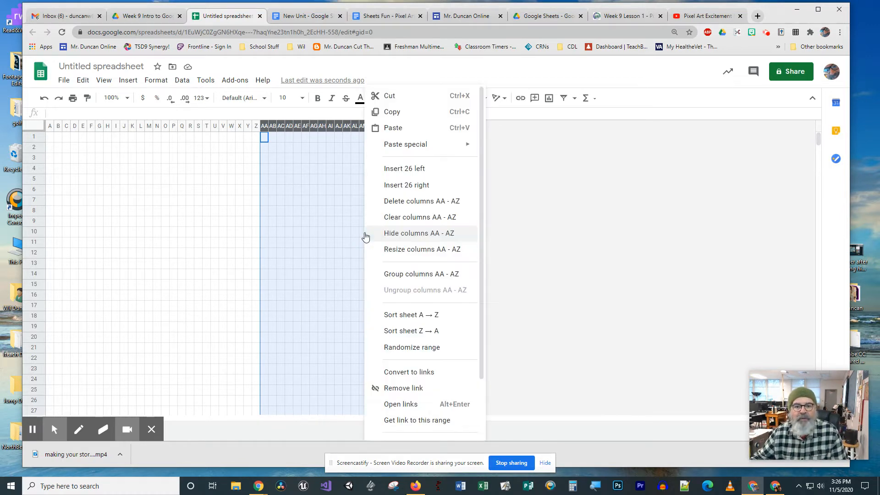
pyautogui.click(402, 185)
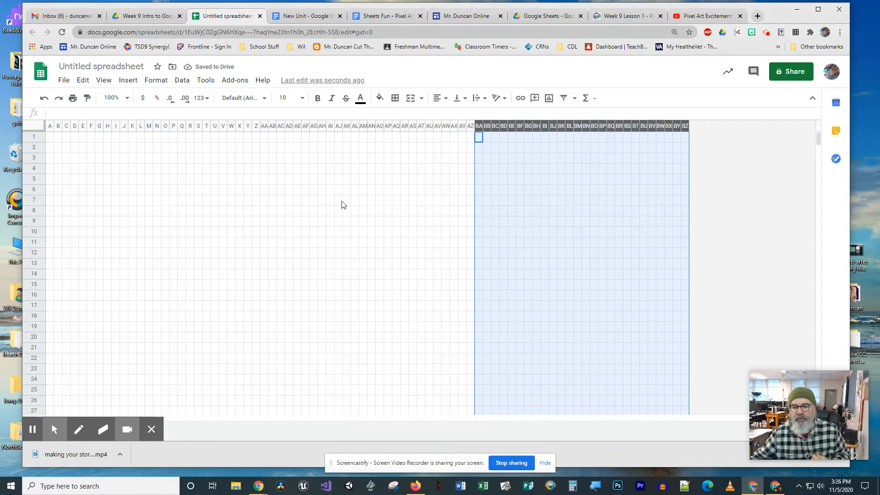
# Step: Set the height of rows 1 through 70 to 15 pixels
pyautogui.click(39, 137)
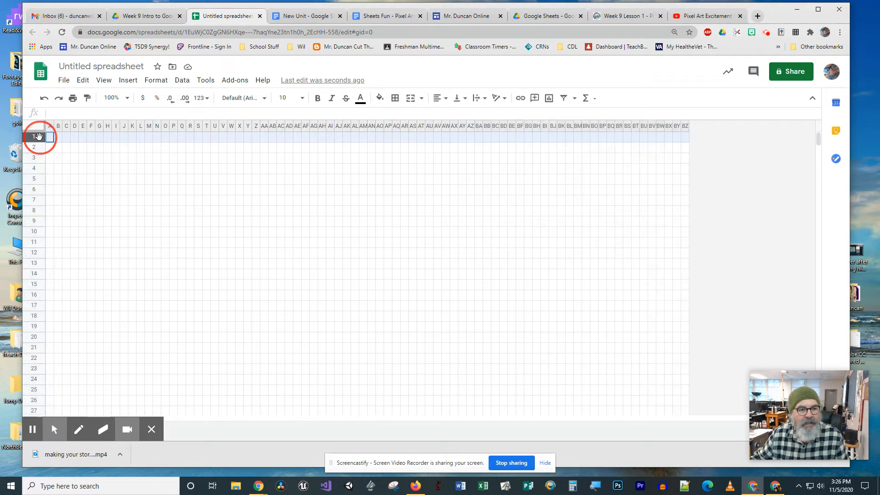
pyautogui.moveTo(38, 137); pyautogui.dragTo(40, 346)
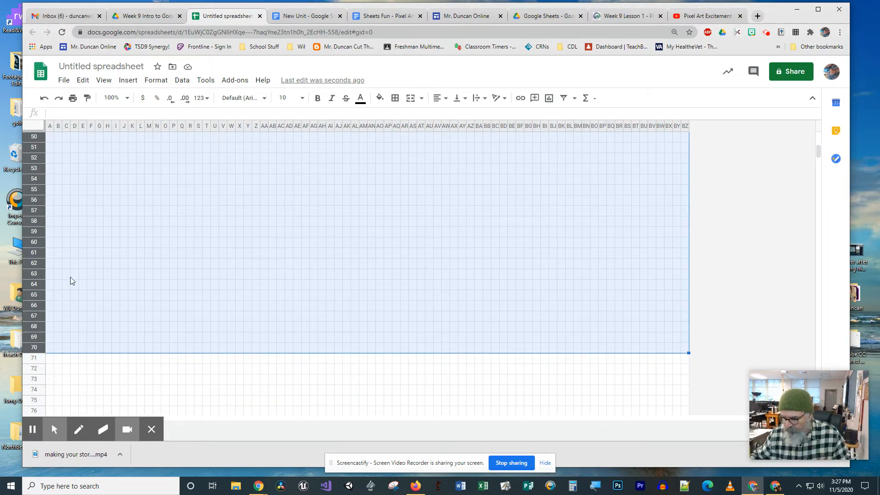
pyautogui.rightClick(40, 257)
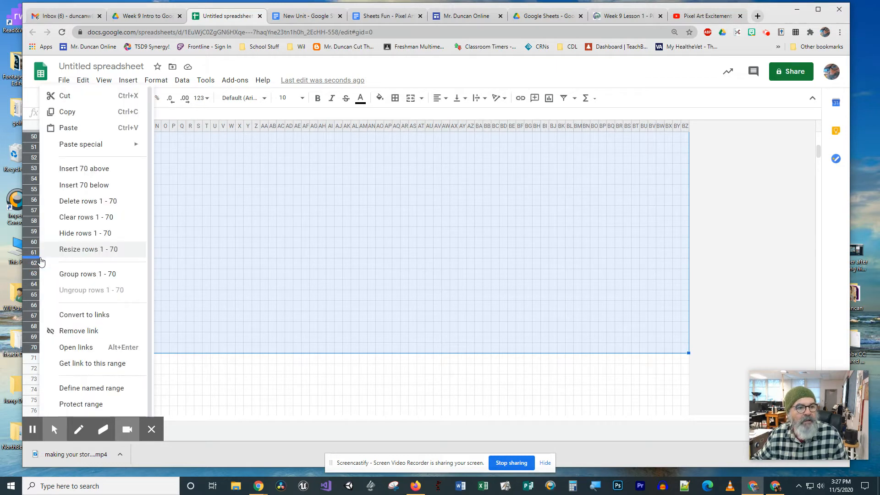
pyautogui.click(77, 257)
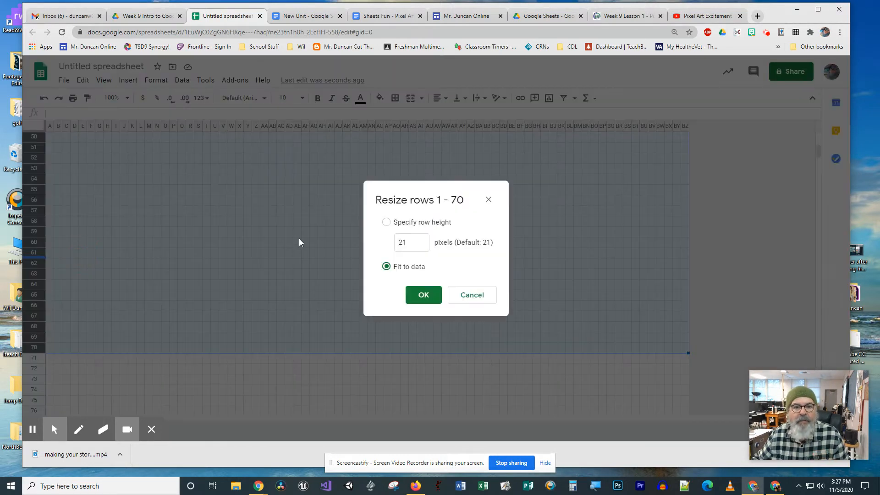
pyautogui.moveTo(410, 242); pyautogui.dragTo(375, 247)
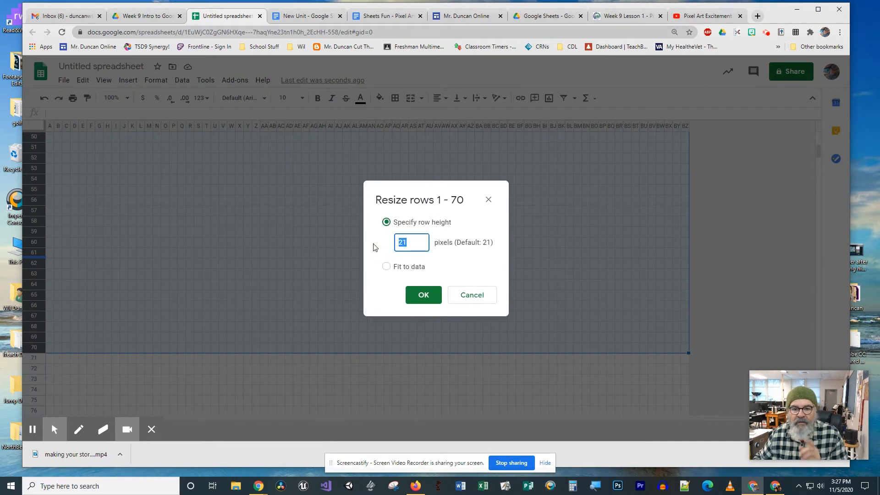
pyautogui.write('1')
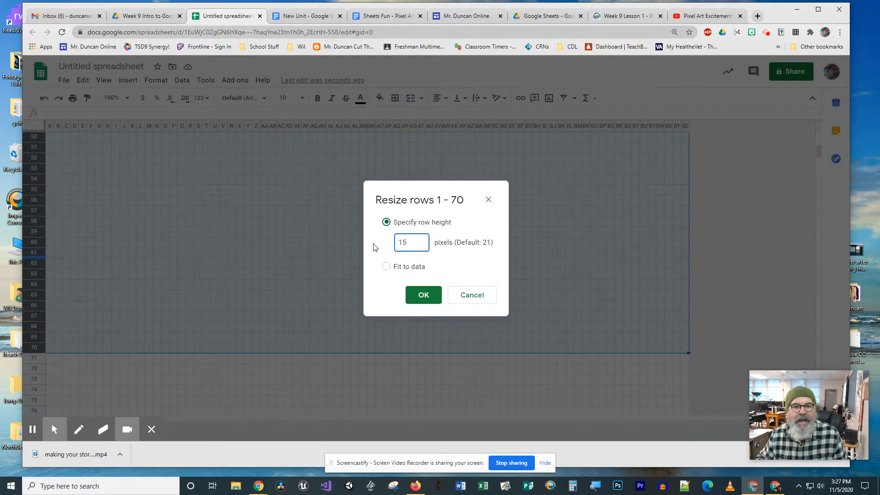
pyautogui.press('Return')
pyautogui.scroll(4, 333, 282)
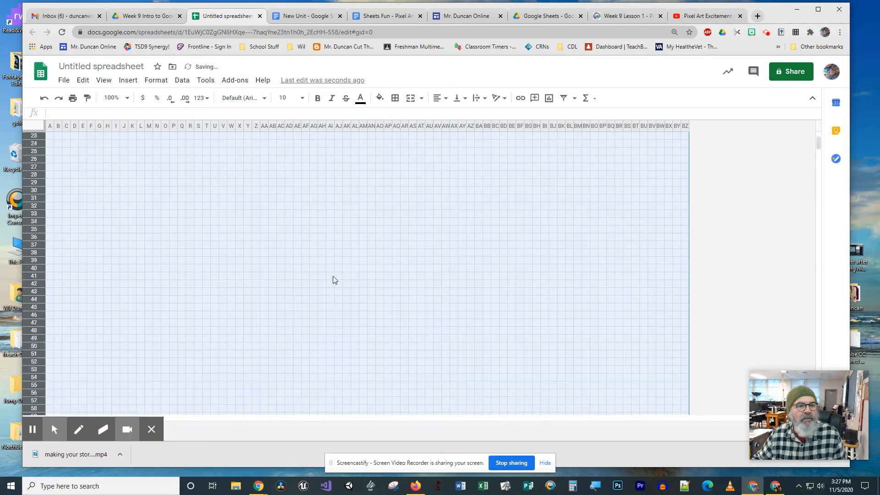
pyautogui.click(306, 248)
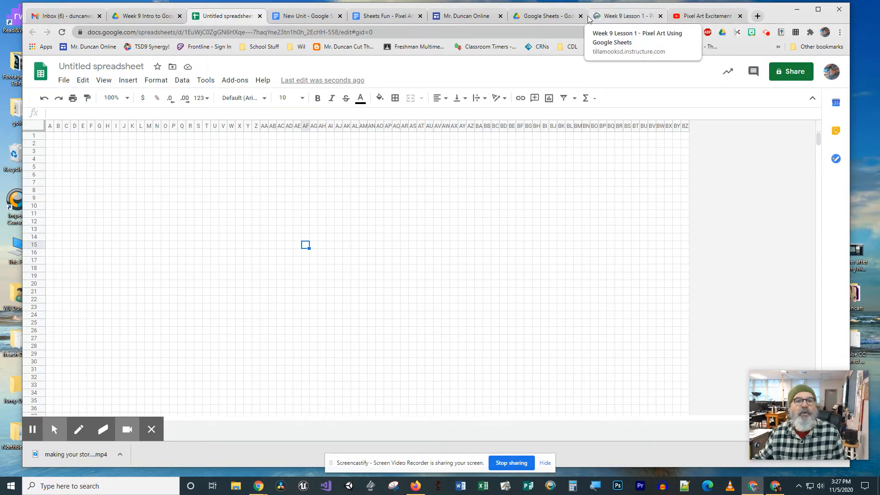
# Step: Open Google in place of the New Unit document and search for images of "PIXEL ART SUPER HERO"
pyautogui.click(303, 17)
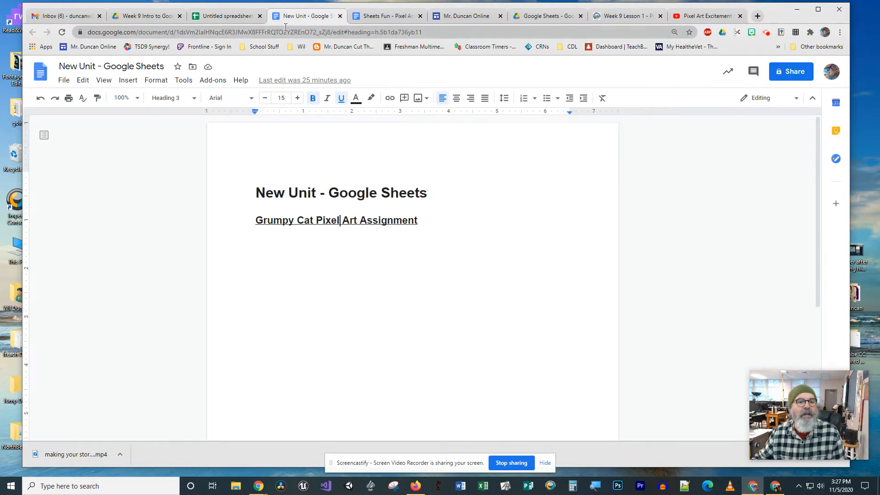
pyautogui.click(289, 33)
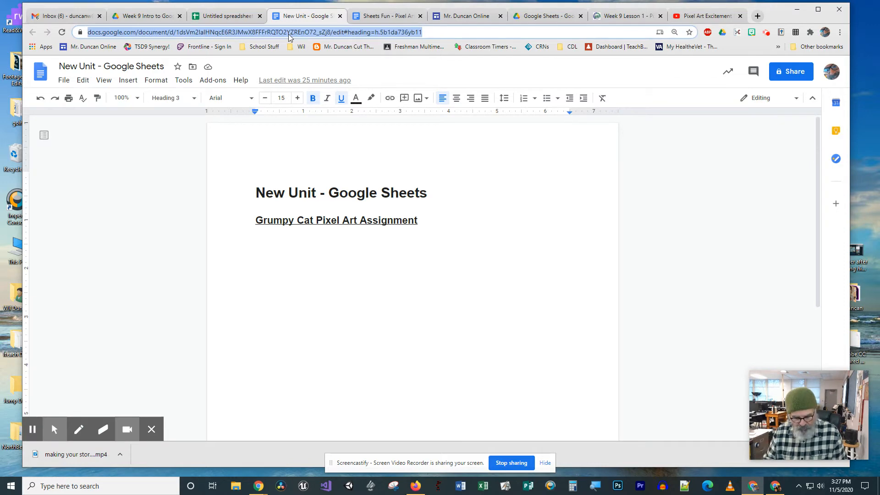
pyautogui.write('google')
pyautogui.press('Return')
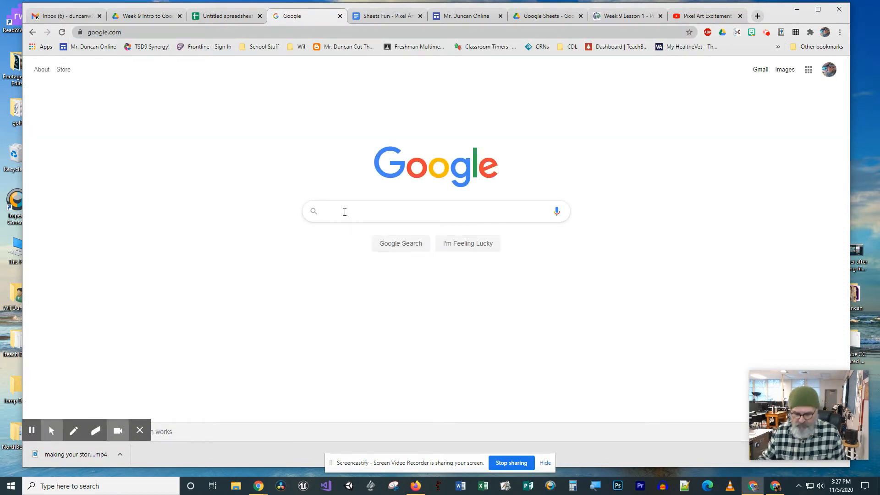
pyautogui.write('PIXEL A')
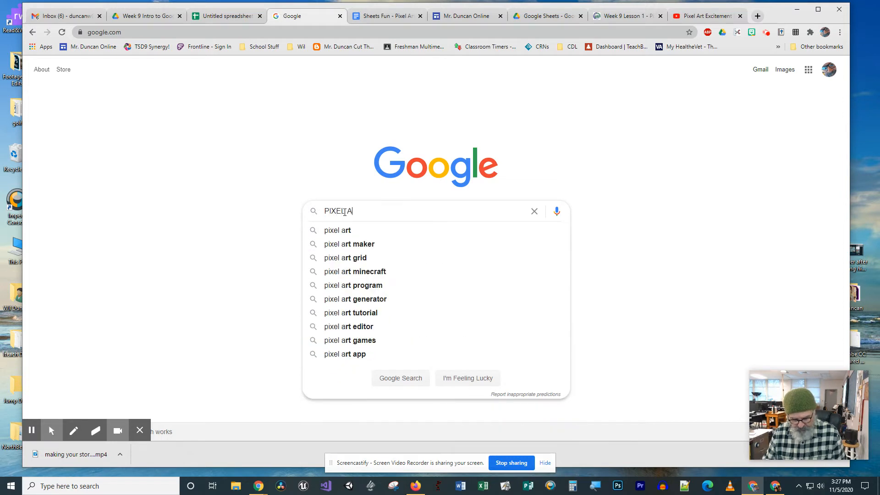
pyautogui.write('RT SUPER ')
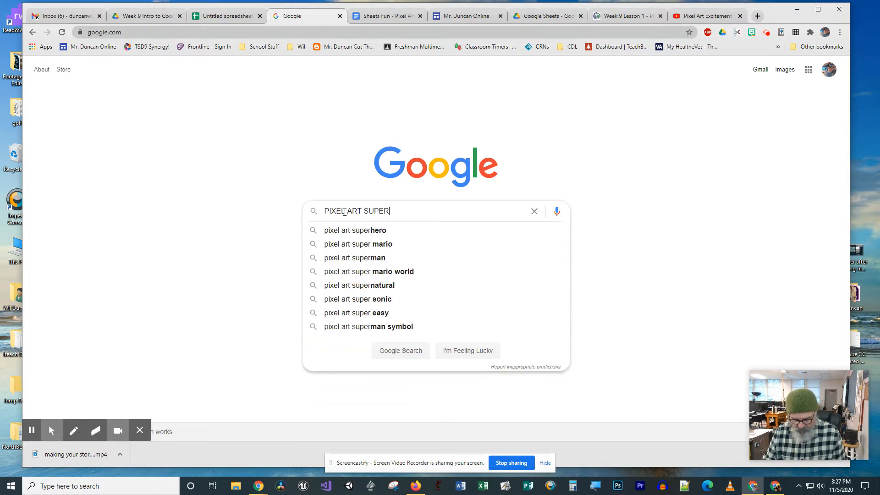
pyautogui.write('HERO')
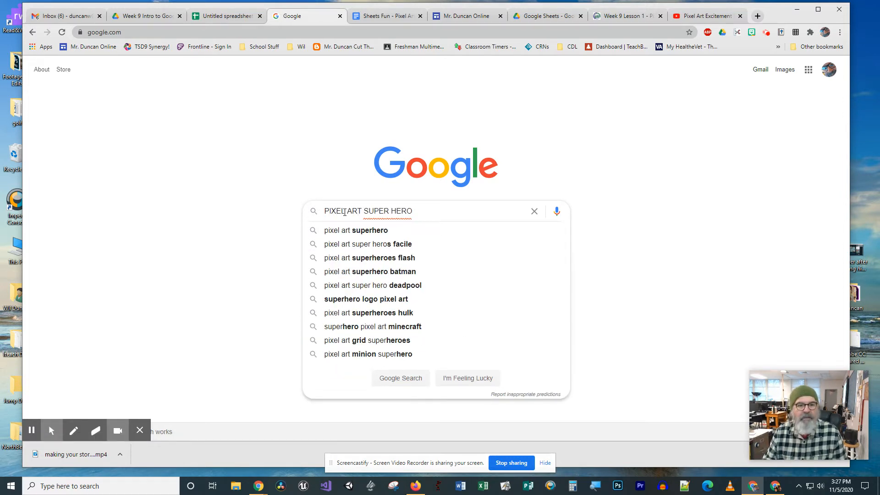
pyautogui.press('Return')
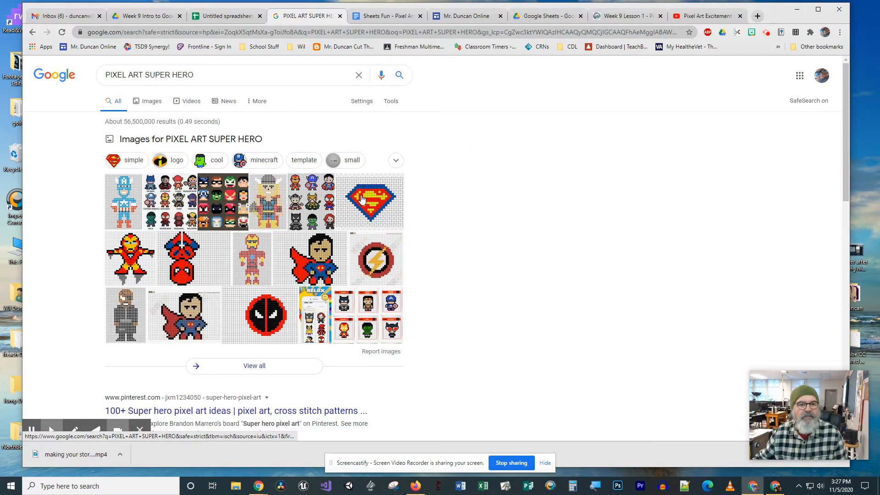
pyautogui.click(145, 101)
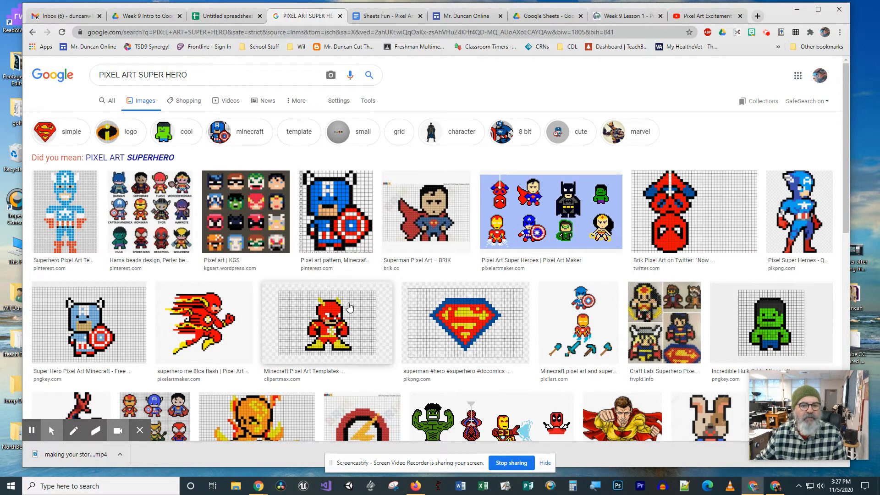
# Step: Copy the enlarged image of the Flash from the Minecraft Pixel Art Templates result
pyautogui.click(330, 319)
pyautogui.rightClick(704, 173)
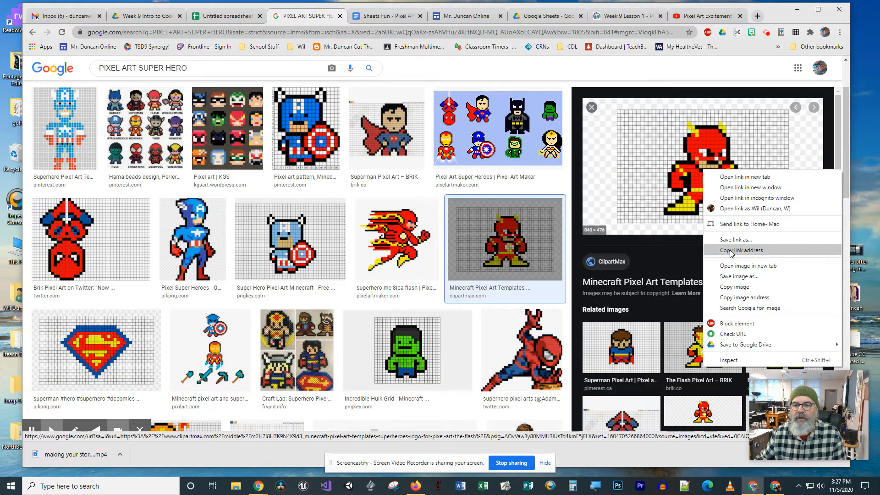
pyautogui.click(732, 288)
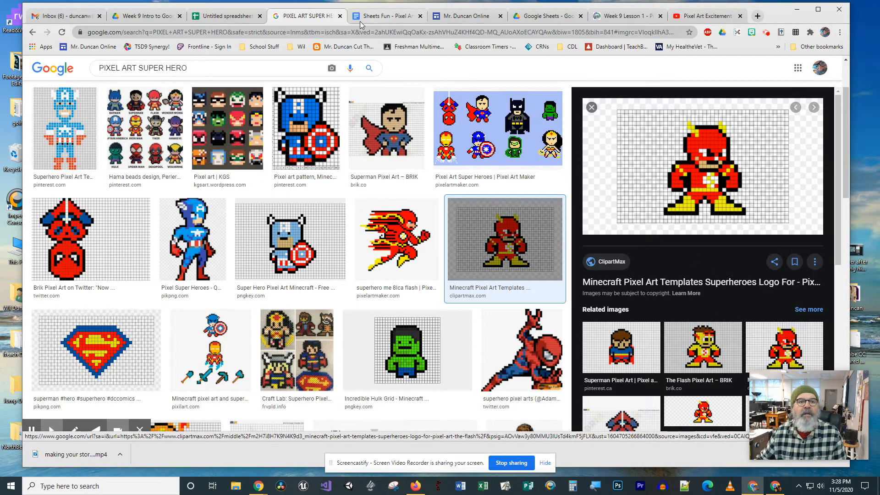
# Step: Return to the untitled spreadsheet and rename it as Pixel Art
pyautogui.click(225, 18)
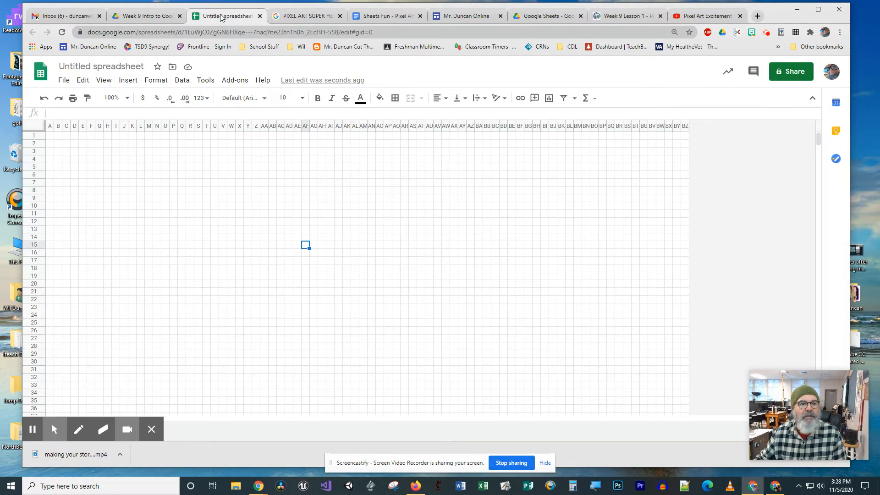
pyautogui.click(129, 64)
pyautogui.write('Pi')
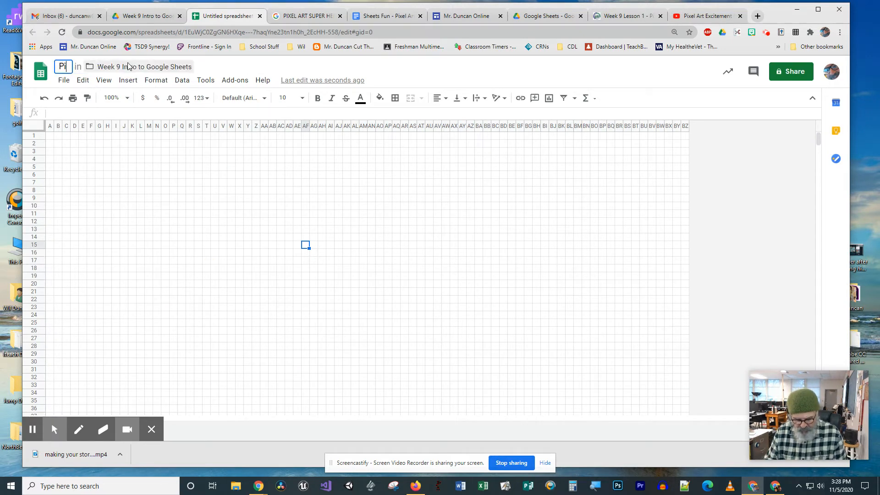
pyautogui.write('xel Art')
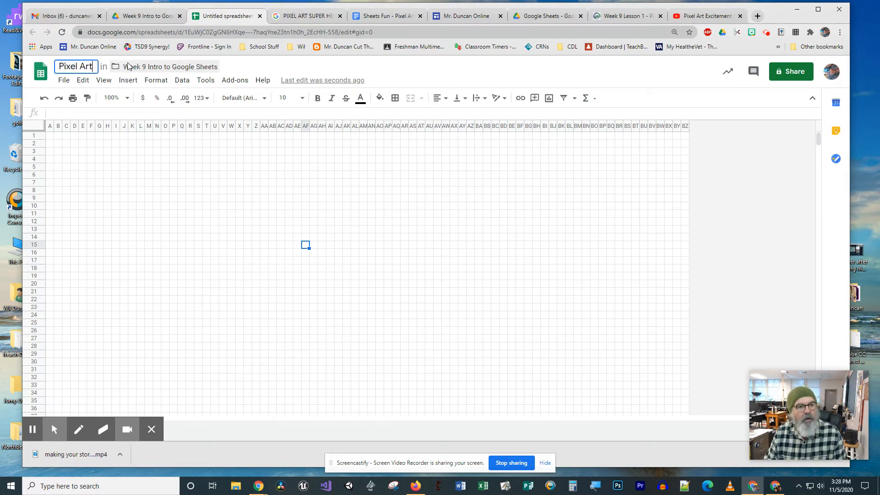
pyautogui.write(' the fla')
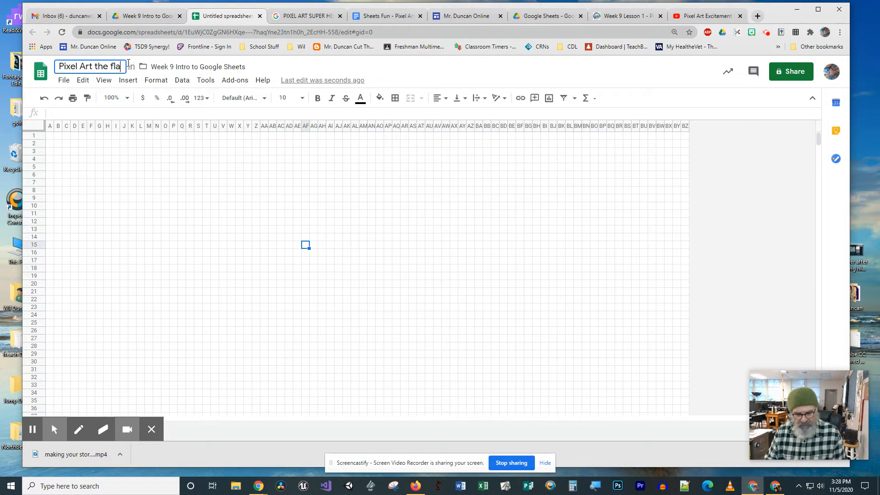
pyautogui.write('sh')
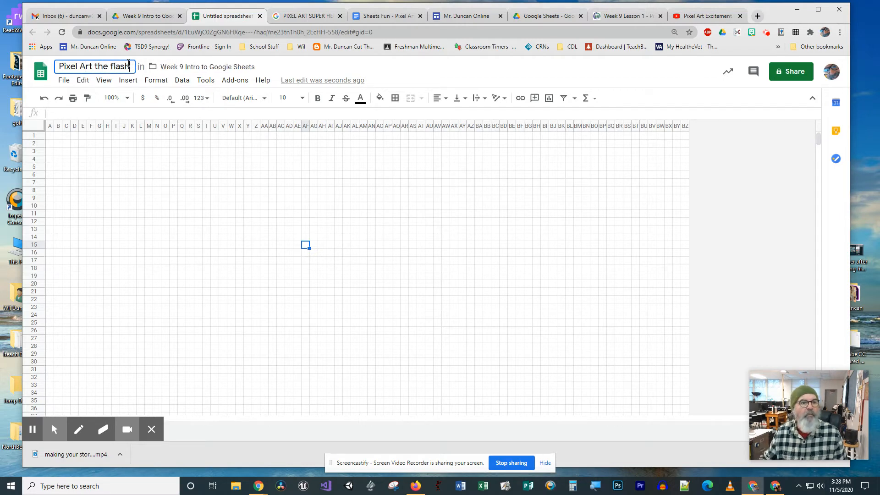
pyautogui.press('BackSpace')
pyautogui.press('BackSpace')
pyautogui.press('BackSpace')
pyautogui.press('BackSpace')
pyautogui.press('BackSpace')
pyautogui.press('BackSpace')
pyautogui.press('BackSpace')
pyautogui.press('BackSpace')
pyautogui.press('BackSpace')
pyautogui.press('BackSpace')
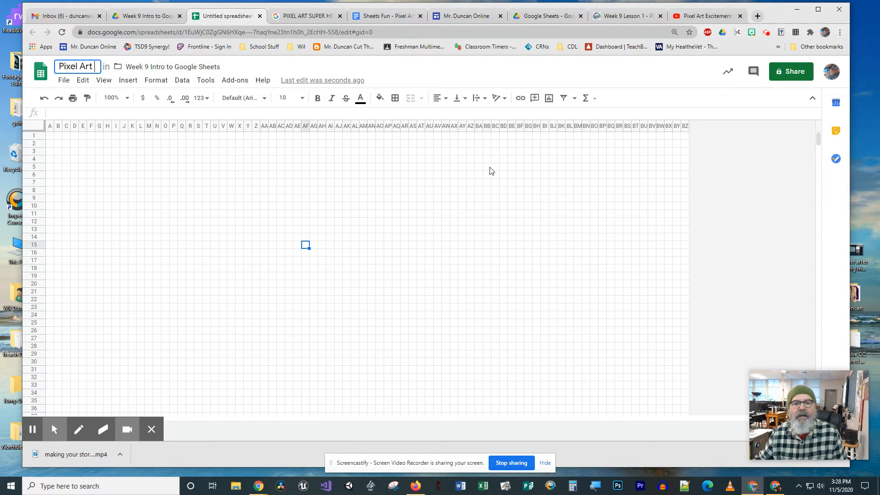
pyautogui.click(486, 143)
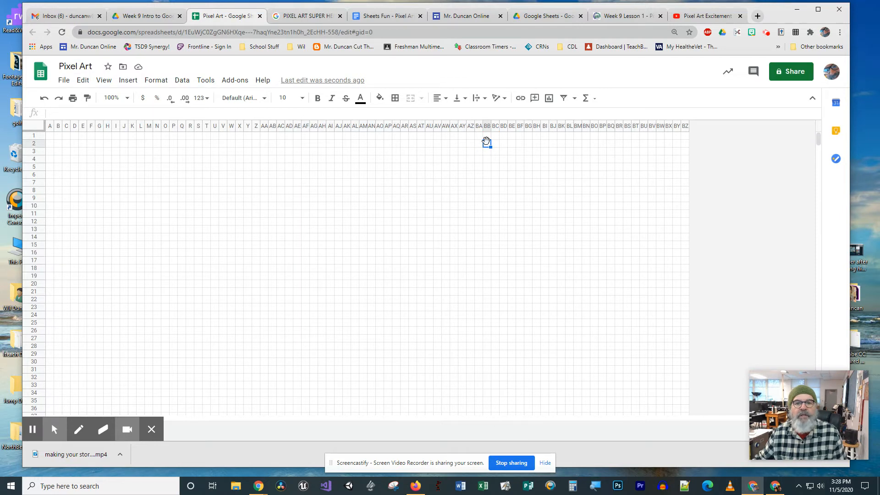
pyautogui.rightClick(486, 145)
pyautogui.moveTo(487, 146)
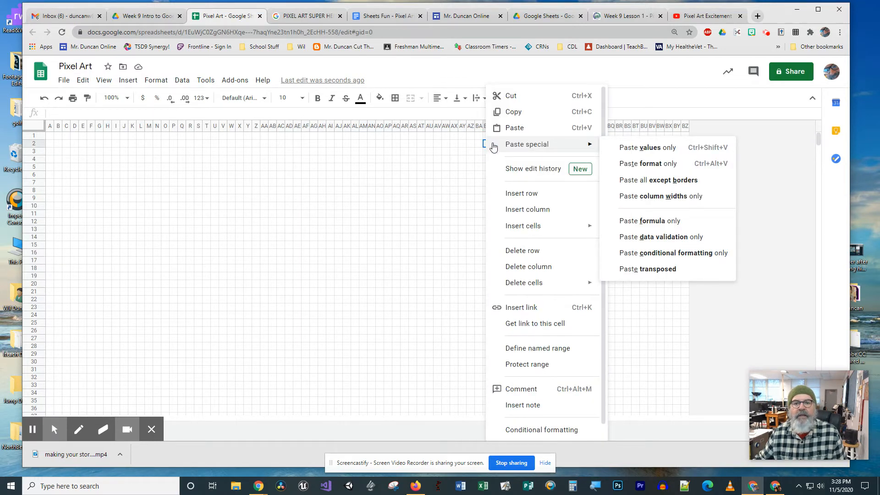
pyautogui.click(522, 133)
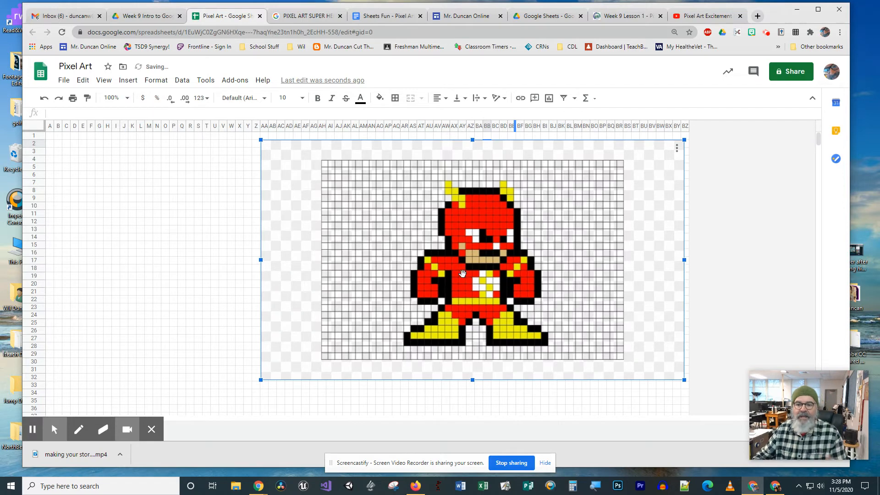
pyautogui.moveTo(262, 378); pyautogui.dragTo(614, 273)
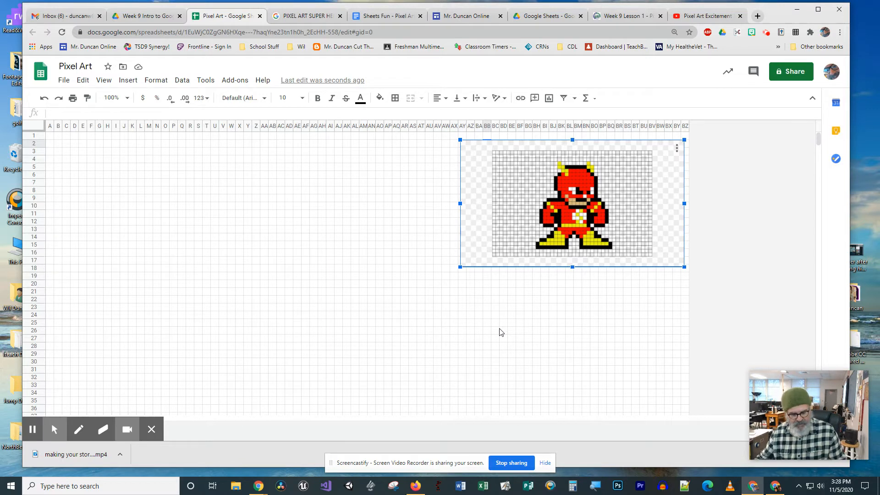
pyautogui.hotkey('ctrl', 'z')
pyautogui.hotkey('ctrl', 'z')
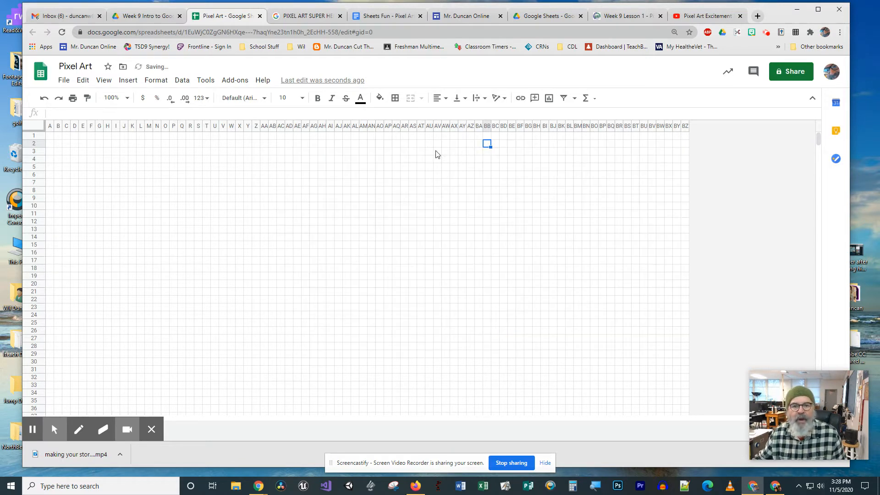
# Step: Paste the copied Flash image at cell BI2 and resize it to span about columns AH to BZ and rows 2 to 28
pyautogui.rightClick(546, 143)
pyautogui.click(570, 128)
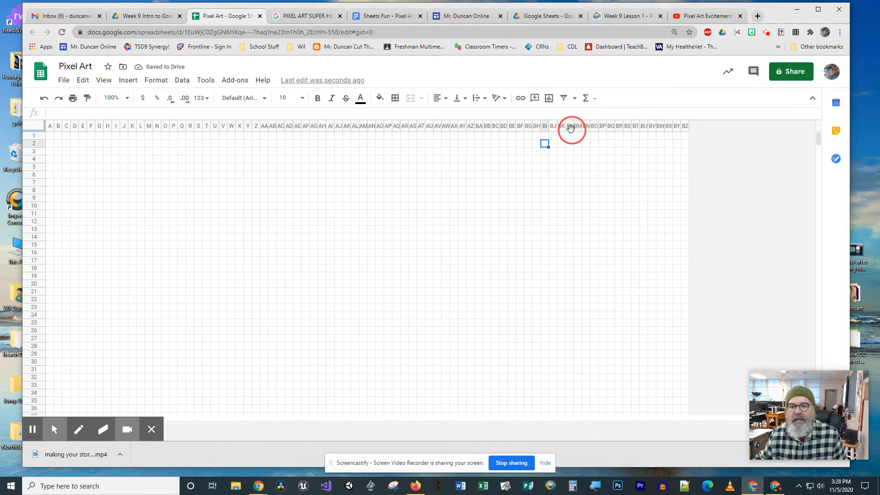
pyautogui.hotkey('ctrl', 'y')
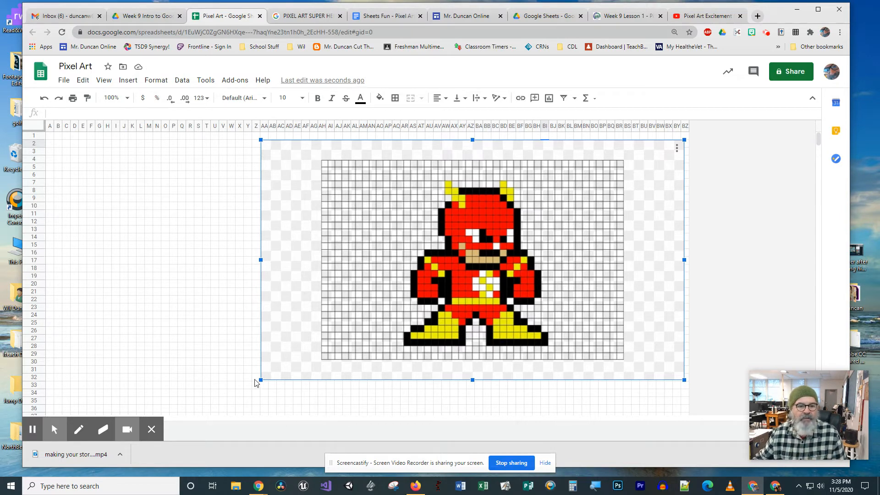
pyautogui.moveTo(260, 379); pyautogui.dragTo(486, 268)
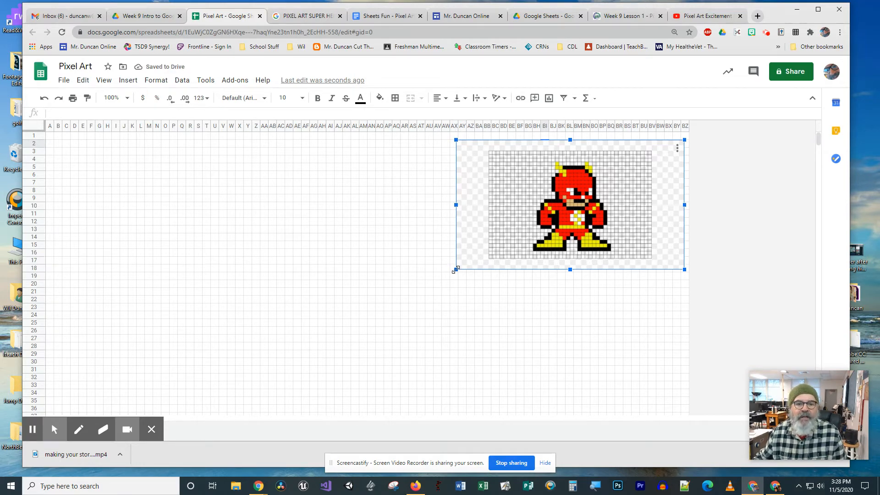
pyautogui.moveTo(456, 269); pyautogui.dragTo(348, 348)
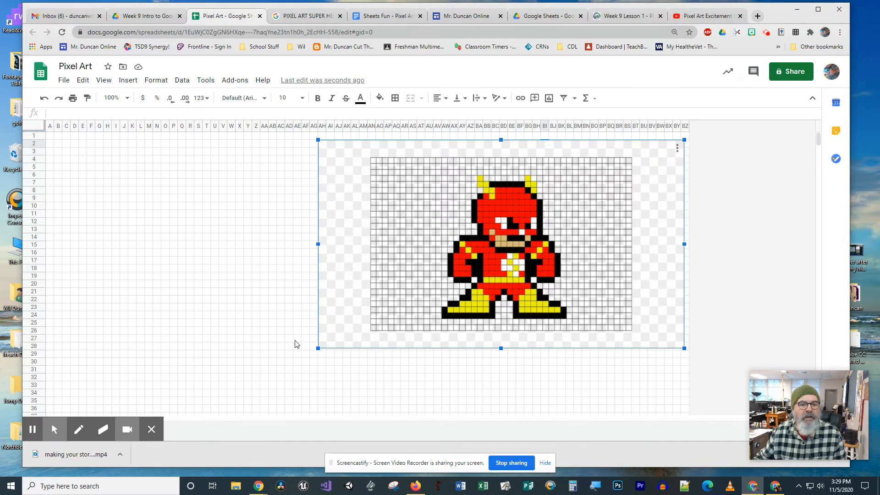
# Step: Move the Flash image down to about row 17 and insert 42 columns to the right of columns AK to BZ
pyautogui.moveTo(623, 271); pyautogui.dragTo(620, 379)
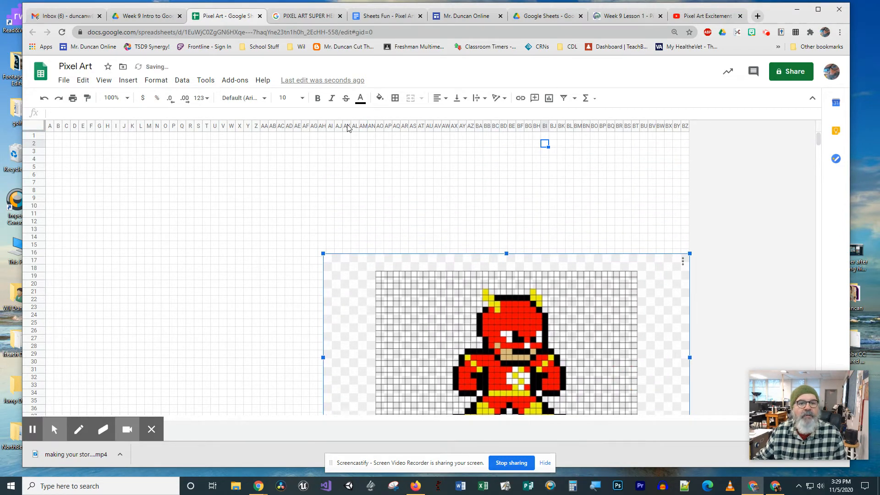
pyautogui.moveTo(347, 126); pyautogui.dragTo(707, 142)
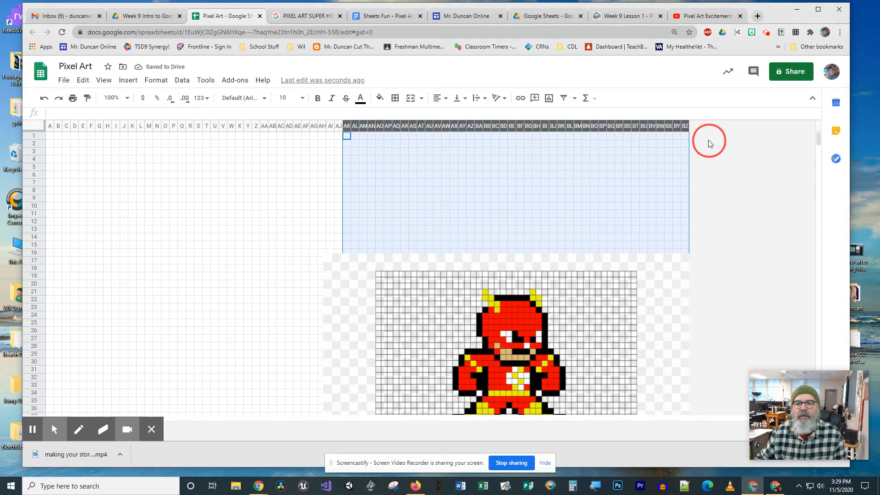
pyautogui.rightClick(524, 192)
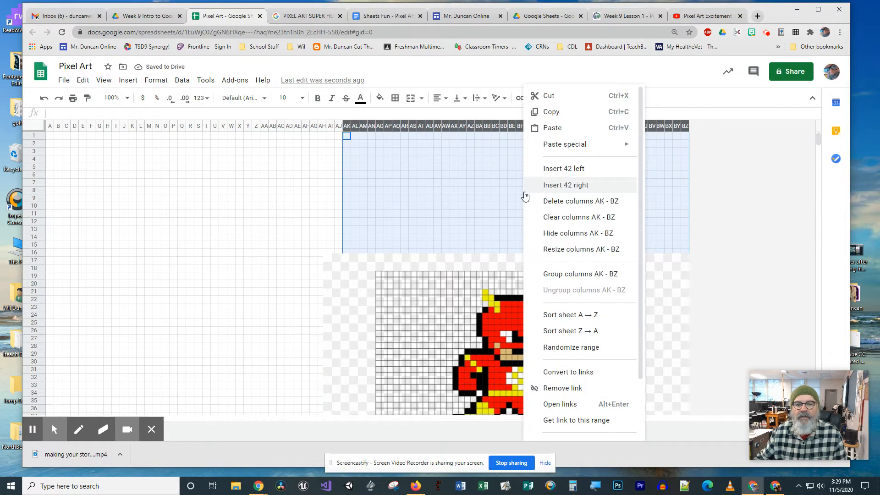
pyautogui.click(552, 182)
# Step: Move the Flash image to the far side of the grid, starting at about column BE and row 2
pyautogui.moveTo(520, 327); pyautogui.dragTo(745, 220)
pyautogui.click(500, 340)
pyautogui.click(495, 191)
pyautogui.moveTo(475, 331); pyautogui.dragTo(682, 237)
pyautogui.click(483, 360)
pyautogui.moveTo(483, 360); pyautogui.dragTo(673, 245)
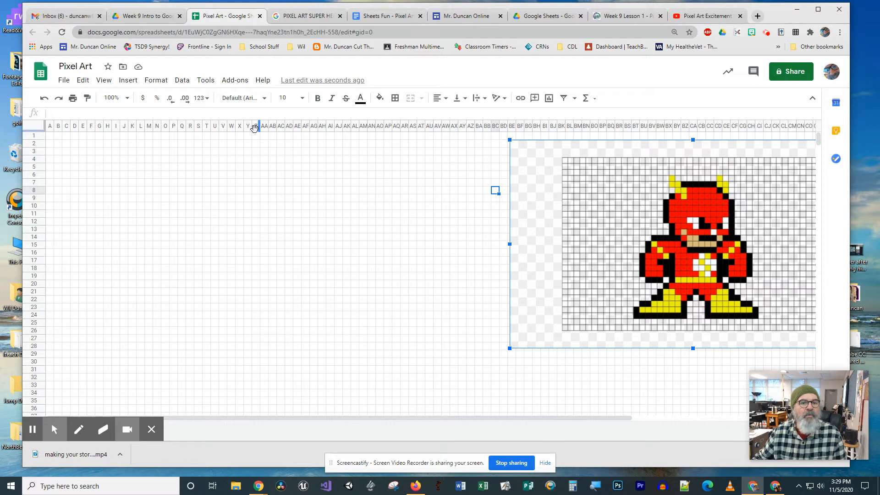
# Step: Fill cells U4 and U5 yellow to begin the tip of the Flash's first horn
pyautogui.click(216, 161)
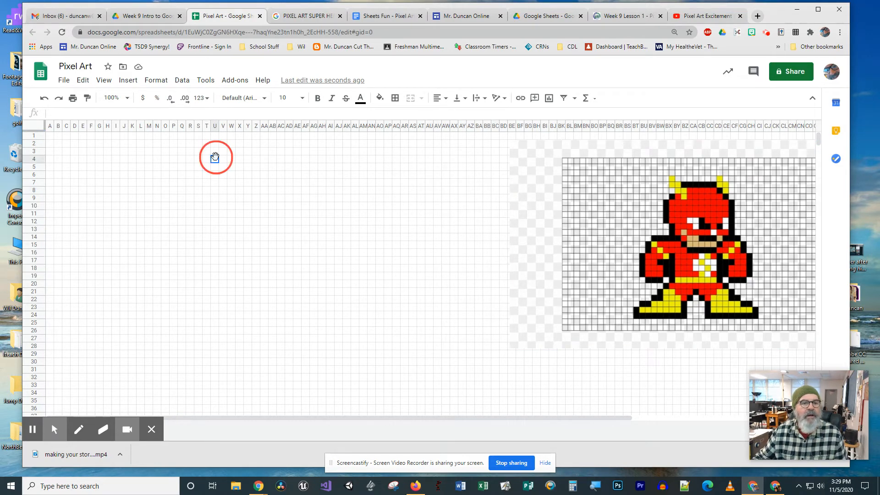
pyautogui.click(383, 101)
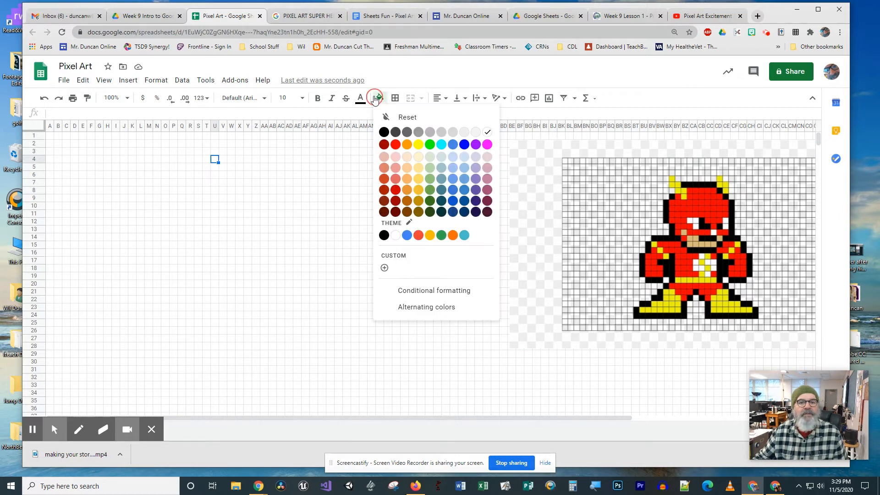
pyautogui.click(418, 147)
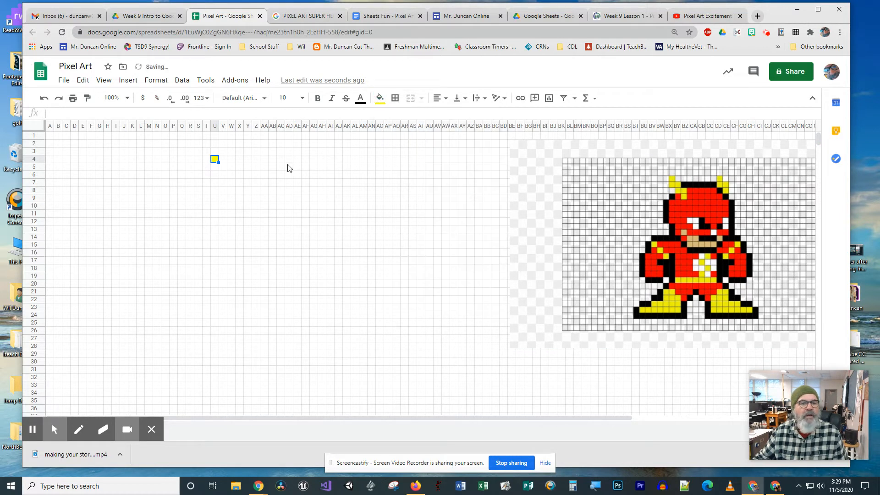
pyautogui.click(216, 166)
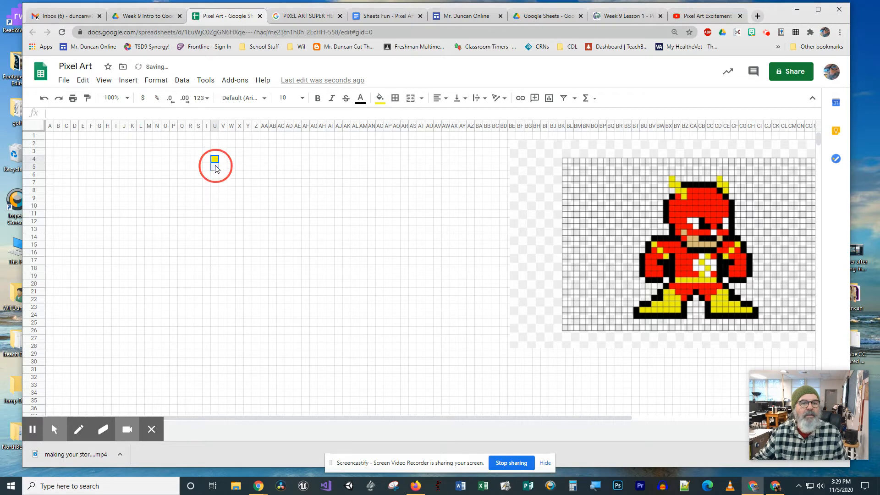
pyautogui.click(380, 99)
pyautogui.click(418, 146)
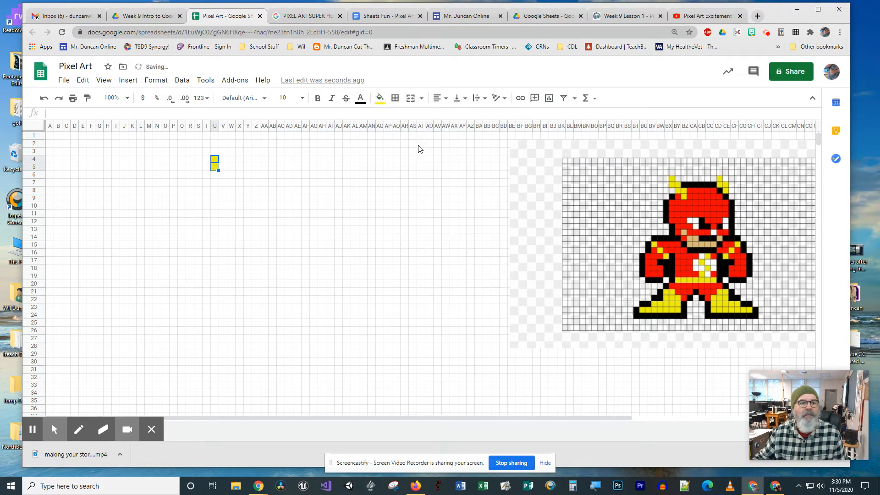
# Step: Continue the first horn by filling cells V5:V6 and W6:W7 yellow
pyautogui.click(223, 168)
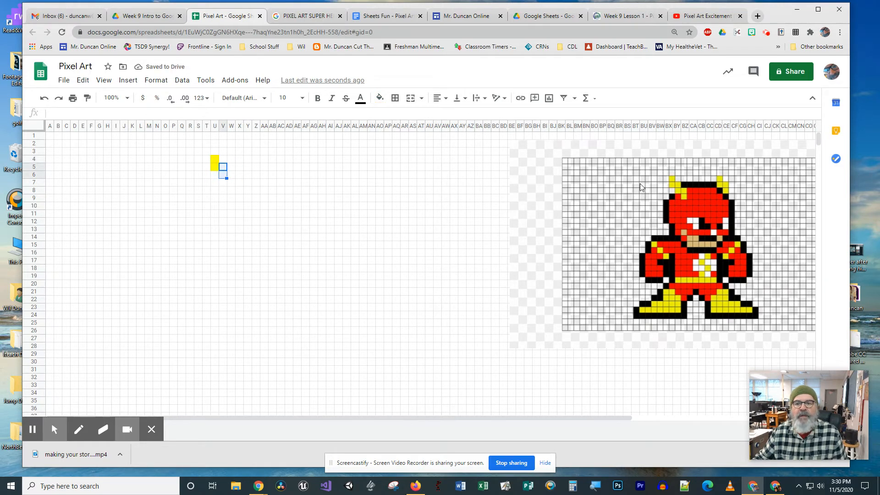
pyautogui.click(675, 184)
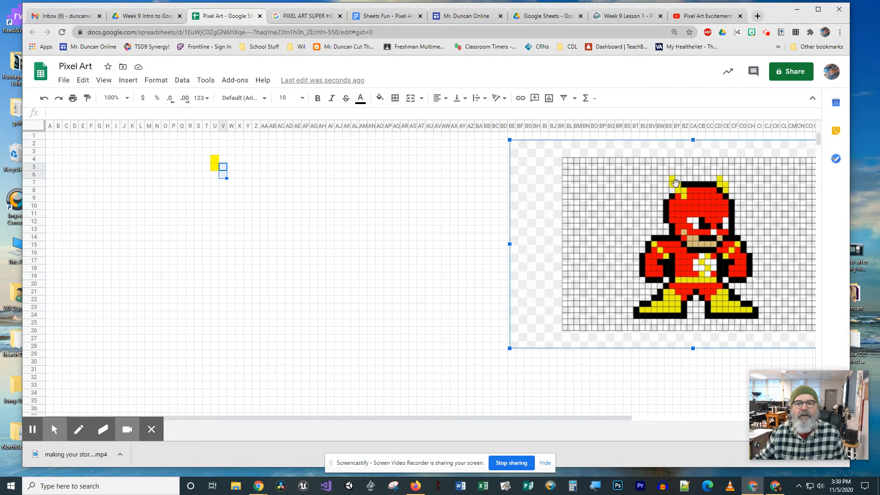
pyautogui.click(380, 98)
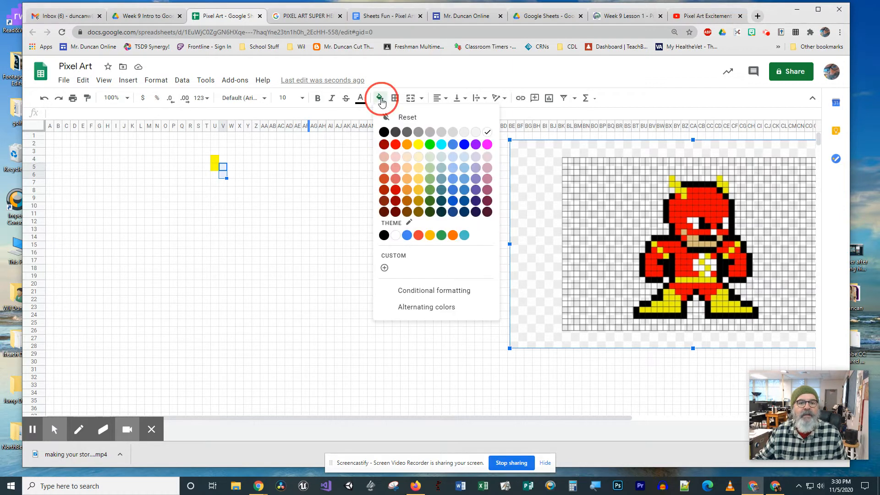
pyautogui.click(421, 148)
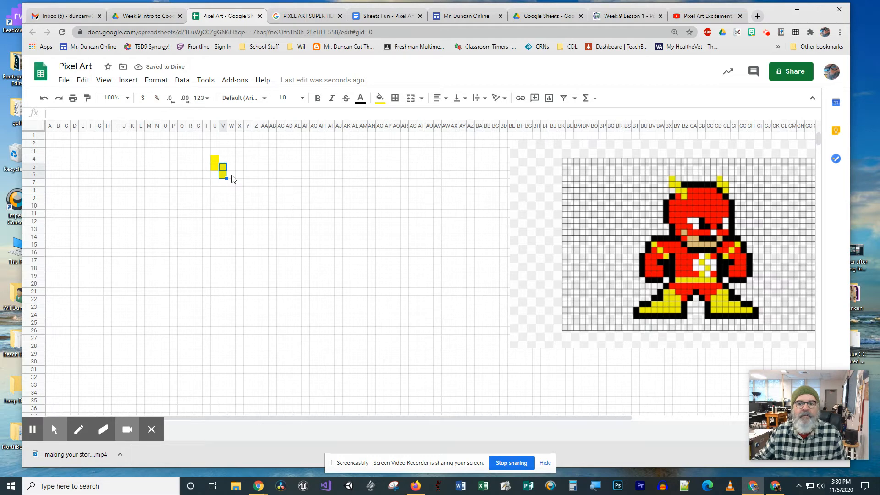
pyautogui.moveTo(231, 175); pyautogui.dragTo(231, 182)
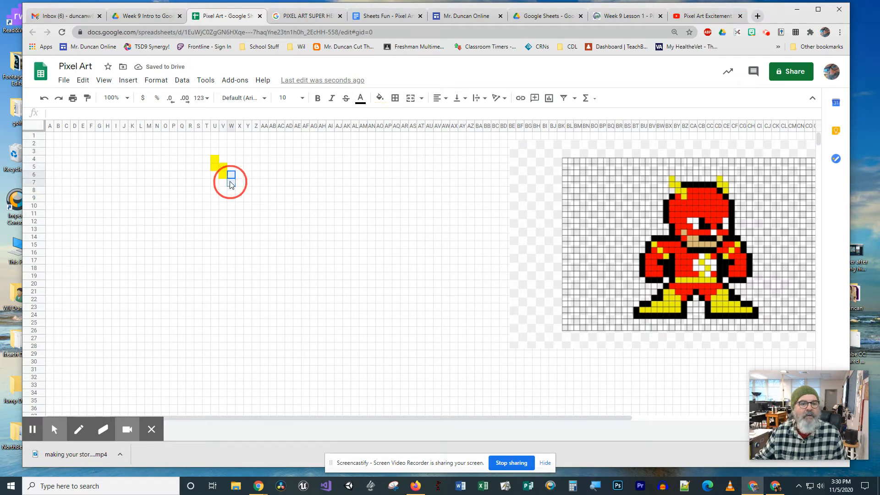
pyautogui.click(379, 99)
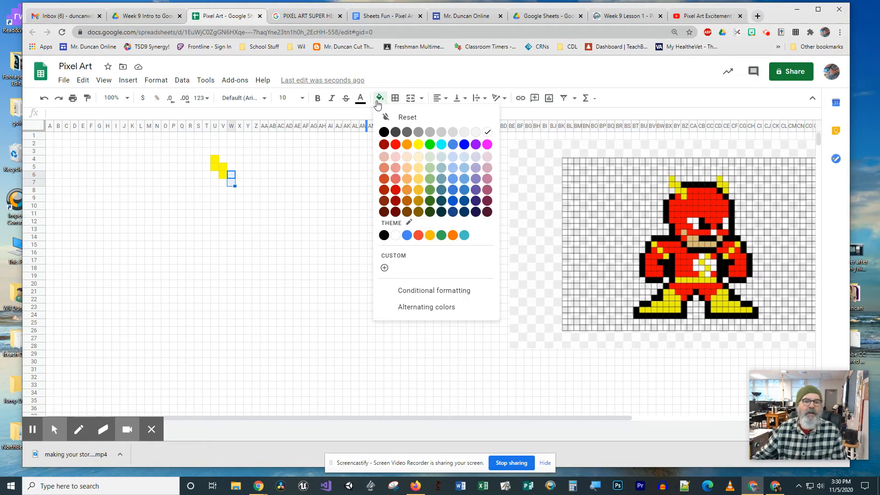
pyautogui.click(418, 145)
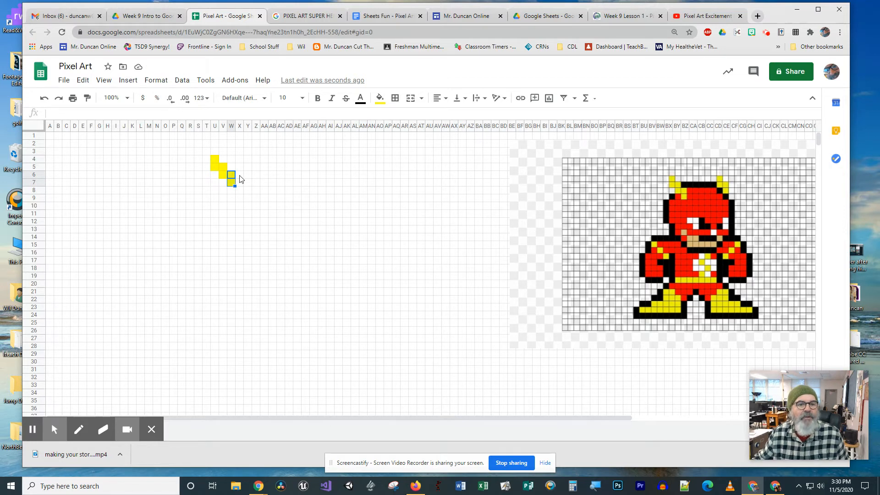
# Step: Fill cells X6:AC6 black as the upper outline of the Flash's head
pyautogui.moveTo(240, 175); pyautogui.dragTo(285, 175)
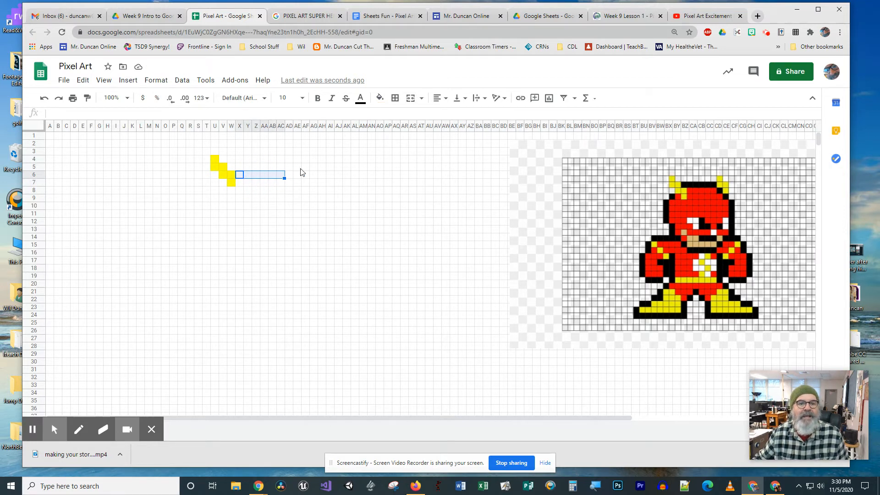
pyautogui.click(380, 99)
pyautogui.click(383, 131)
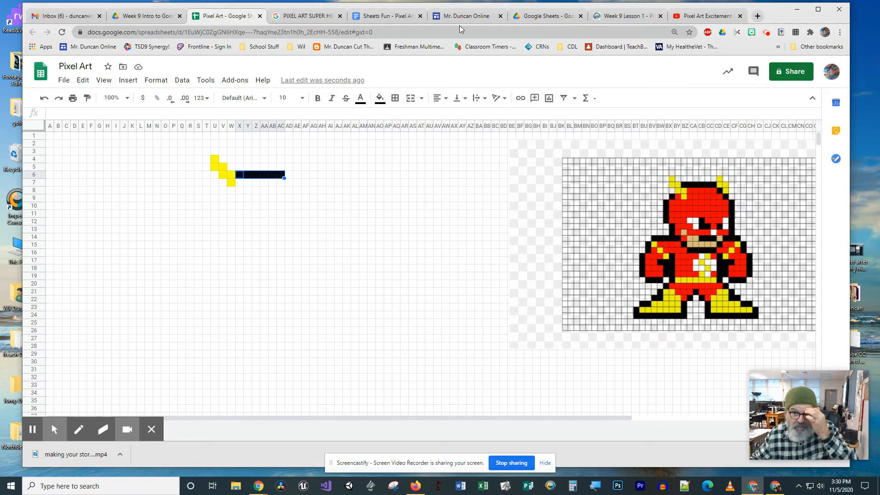
# Step: Fill cells AD7, AD6:AE6, AE5:AF5 and AF4 yellow to form the Flash's second horn
pyautogui.click(289, 184)
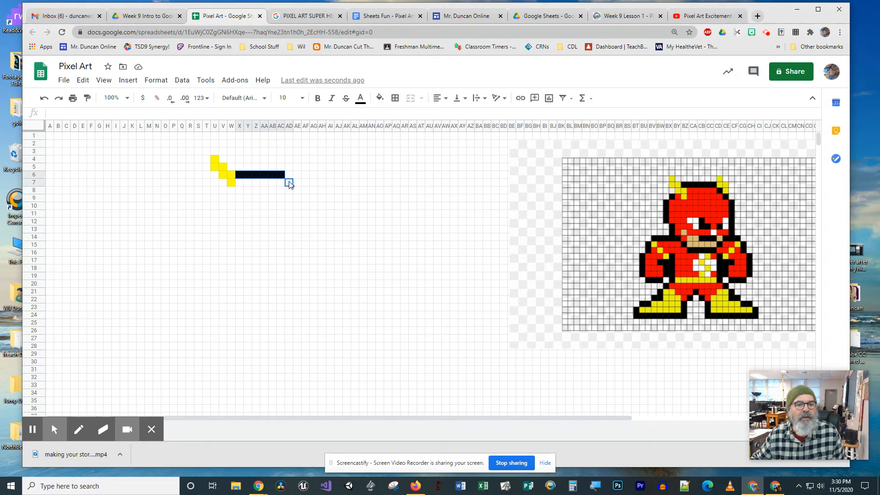
pyautogui.moveTo(287, 176); pyautogui.dragTo(297, 179)
pyautogui.keyDown('ctrl'); pyautogui.click(298, 176); pyautogui.keyUp('ctrl')
pyautogui.keyDown('ctrl'); pyautogui.click(299, 168); pyautogui.keyUp('ctrl')
pyautogui.keyDown('ctrl'); pyautogui.click(308, 168); pyautogui.keyUp('ctrl')
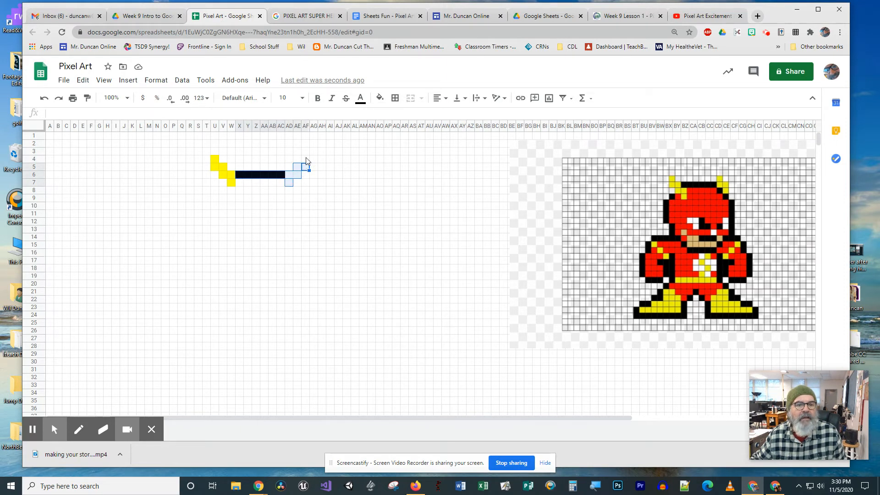
pyautogui.keyDown('ctrl'); pyautogui.click(306, 161); pyautogui.keyUp('ctrl')
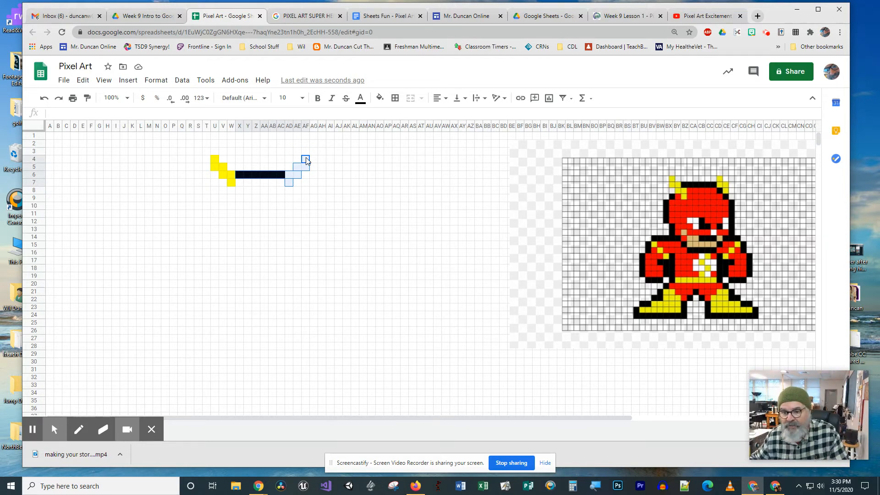
pyautogui.click(383, 101)
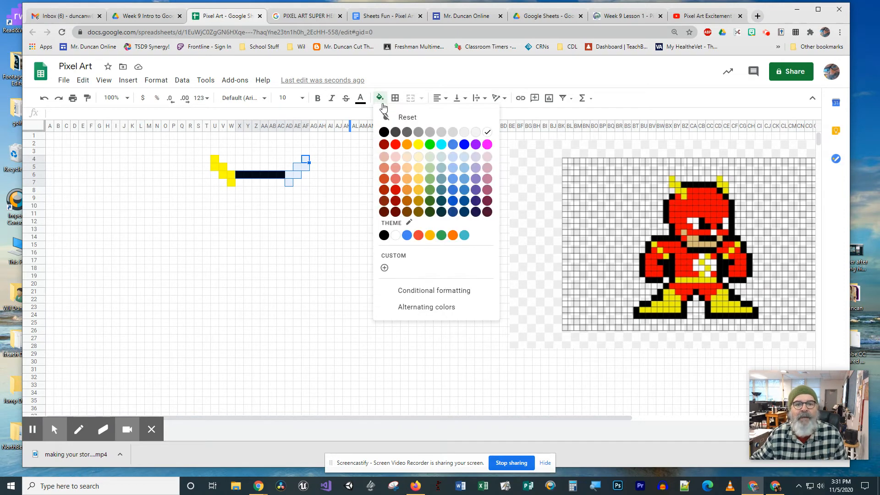
pyautogui.click(418, 144)
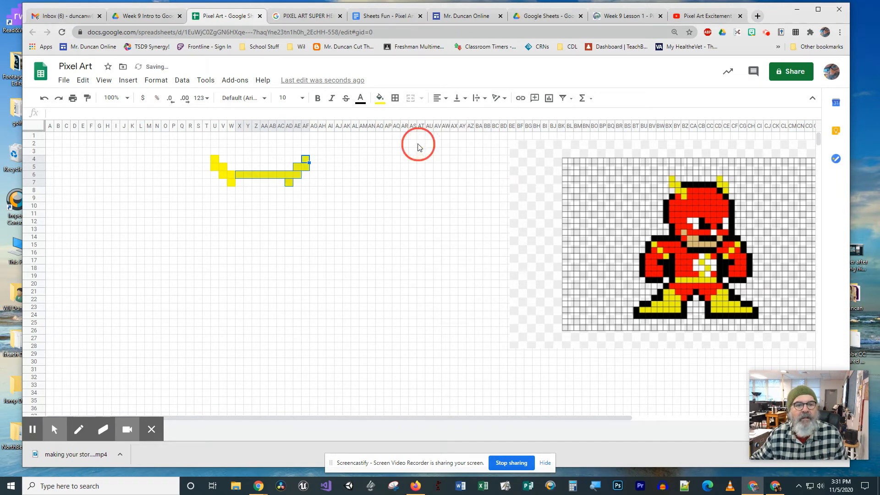
# Step: Fill cells X6:AD6 black to restore the upper outline of the head
pyautogui.click(302, 227)
pyautogui.moveTo(288, 174); pyautogui.dragTo(237, 176)
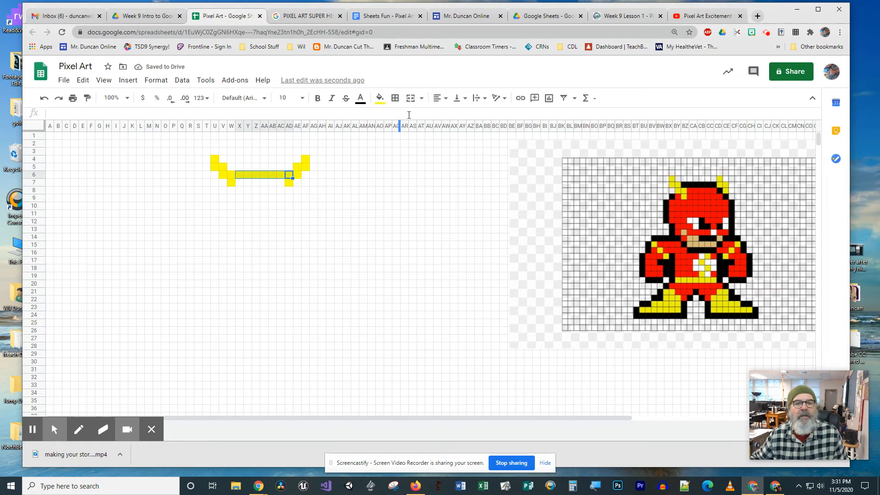
pyautogui.click(384, 100)
pyautogui.click(385, 137)
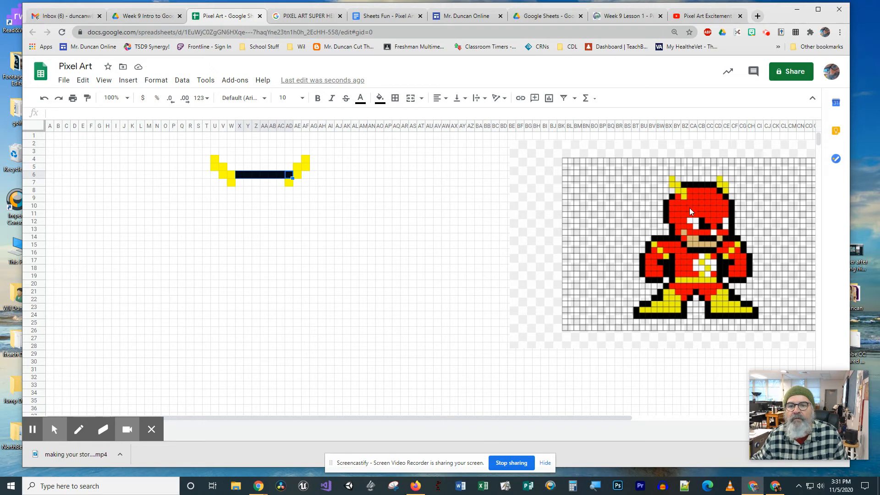
# Step: Fill the block X7:AD10 red as the upper part of the Flash's mask
pyautogui.moveTo(240, 183); pyautogui.dragTo(279, 210)
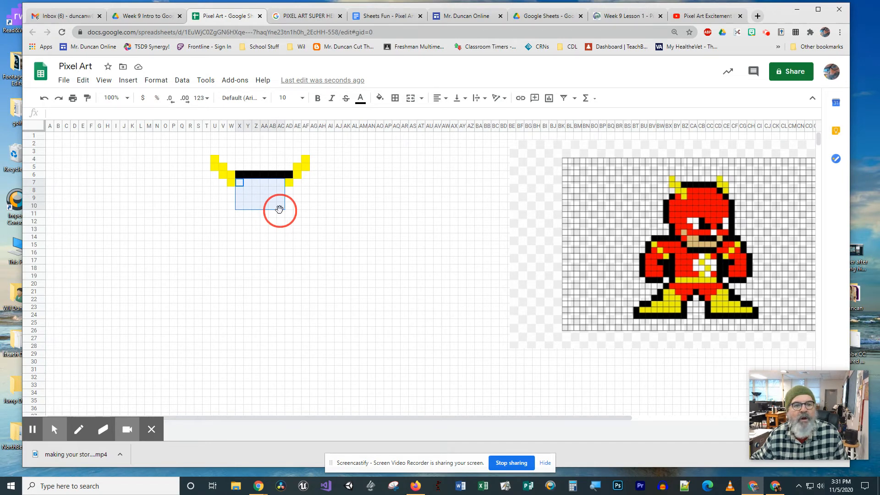
pyautogui.moveTo(279, 210); pyautogui.dragTo(288, 211)
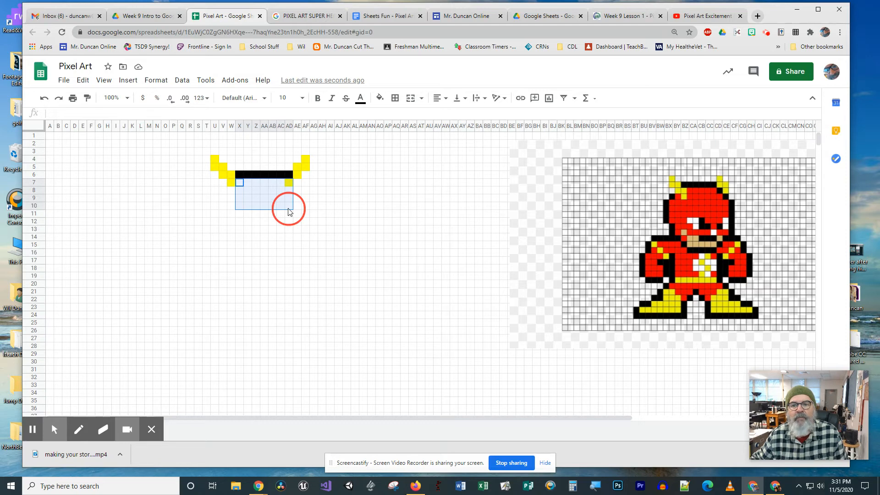
pyautogui.moveTo(289, 212); pyautogui.dragTo(292, 212)
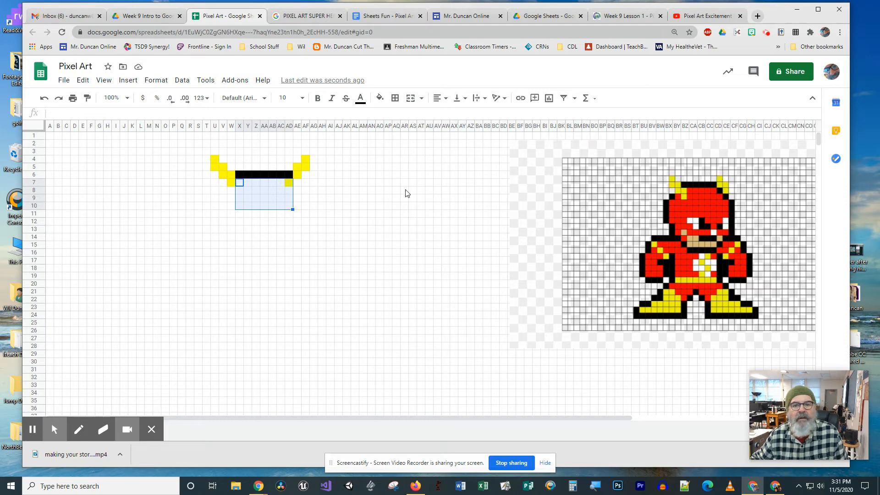
pyautogui.click(380, 98)
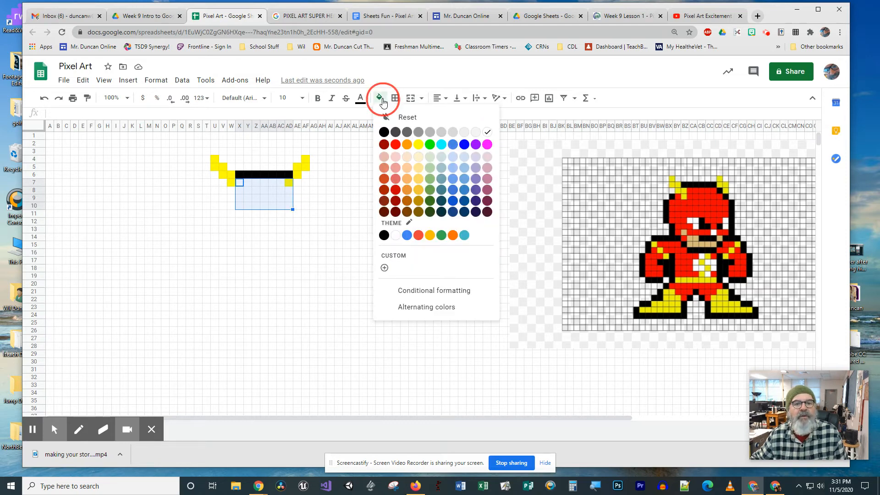
pyautogui.click(395, 145)
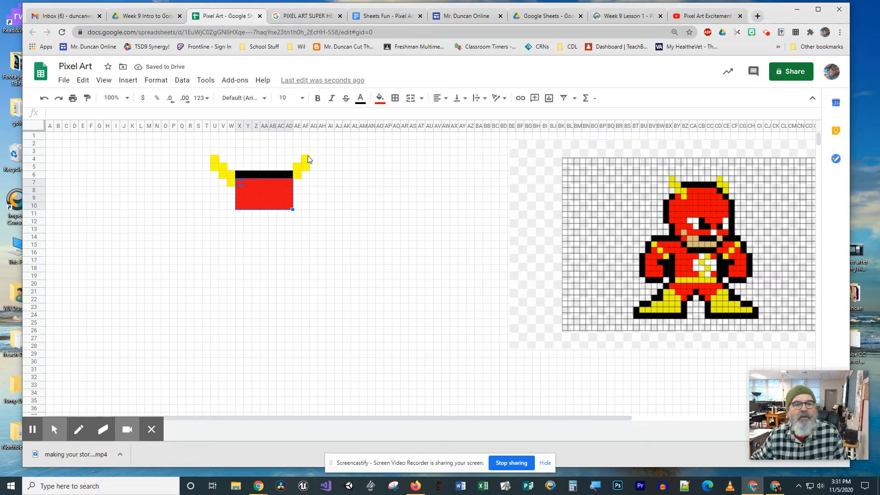
# Step: Reset the fill color of cells AF3:AF5 to shorten the second horn
pyautogui.moveTo(306, 152); pyautogui.dragTo(309, 166)
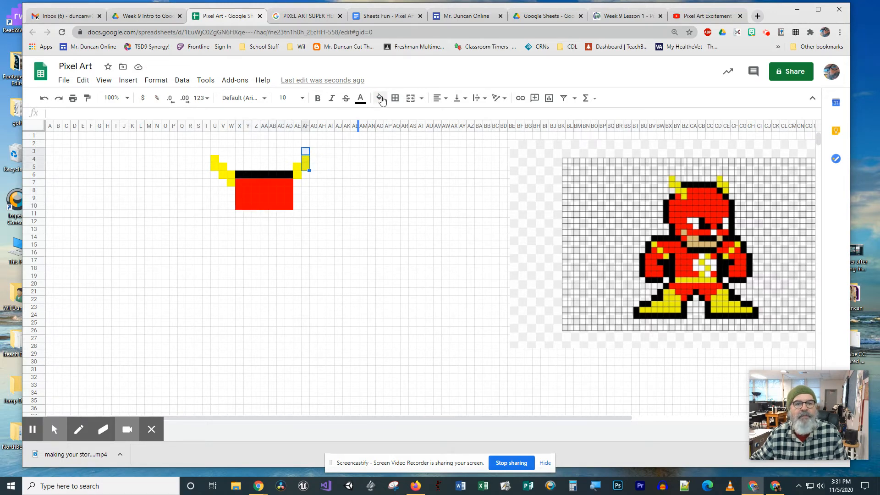
pyautogui.click(380, 98)
pyautogui.click(398, 118)
pyautogui.click(347, 247)
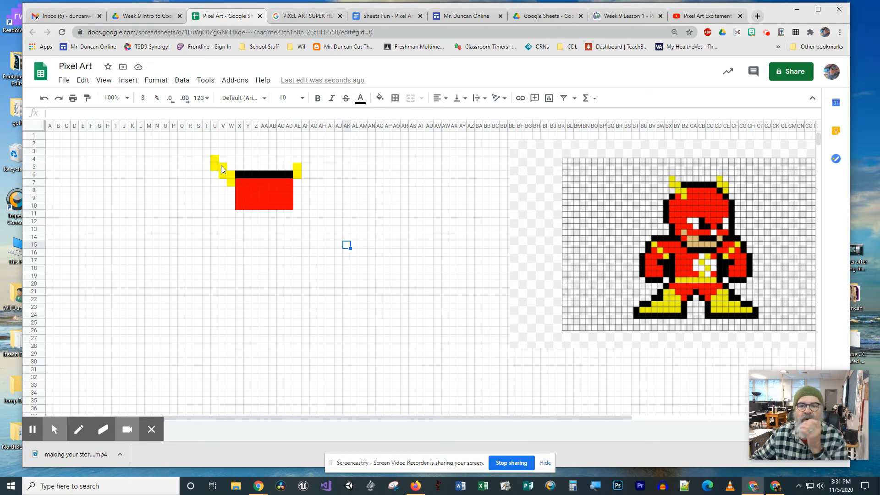
# Step: Reset the fill color of the first horn's cells U4:W7 and of outline cell X6
pyautogui.moveTo(213, 158); pyautogui.dragTo(230, 187)
pyautogui.click(379, 98)
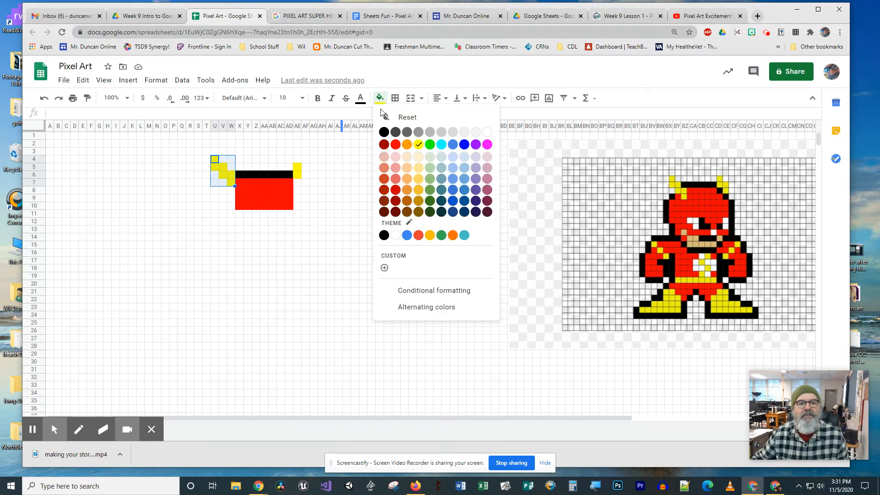
pyautogui.click(401, 118)
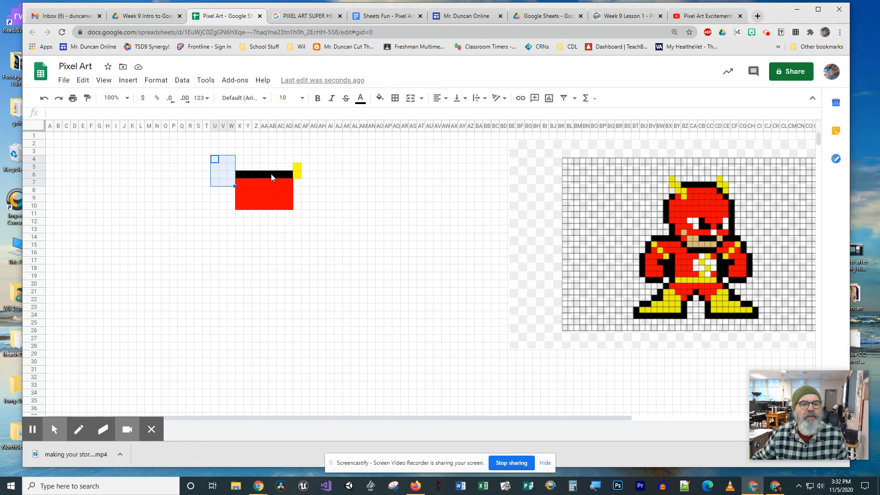
pyautogui.click(239, 175)
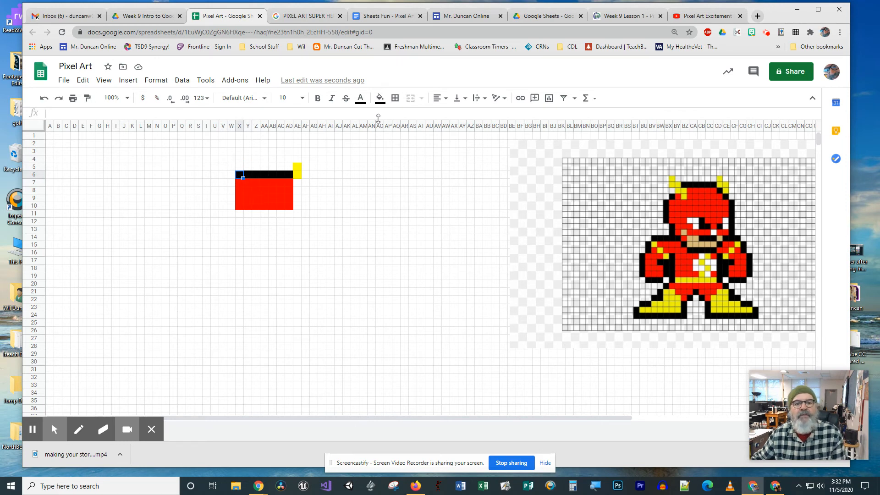
pyautogui.click(386, 99)
pyautogui.click(403, 117)
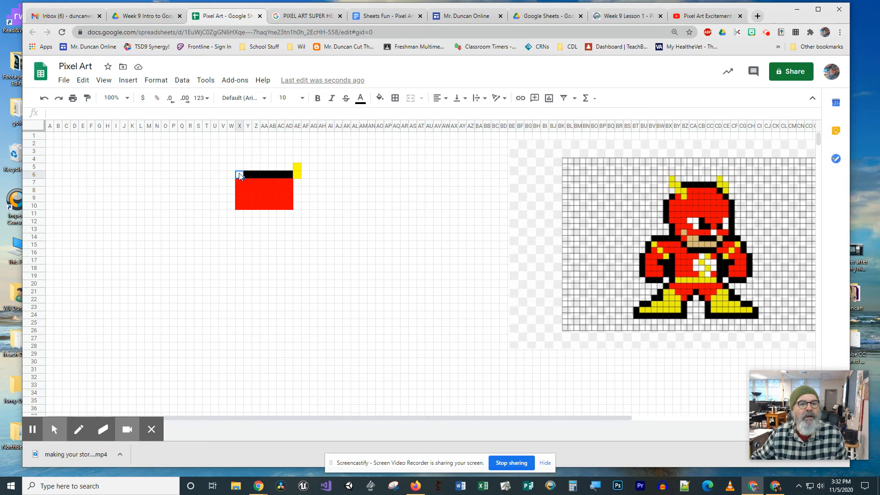
# Step: Redraw the first horn closer to the head by filling W5:W6, X6:X7 and Y7:Y8 yellow
pyautogui.moveTo(239, 175); pyautogui.dragTo(232, 169)
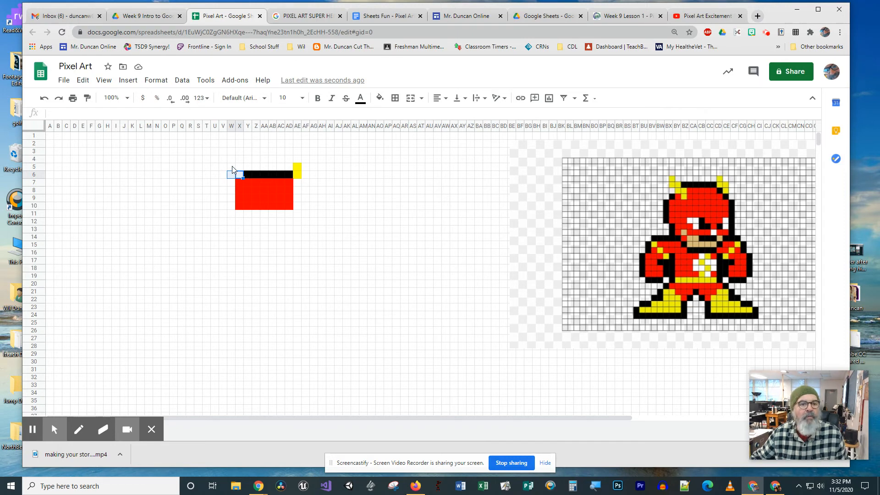
pyautogui.click(232, 168)
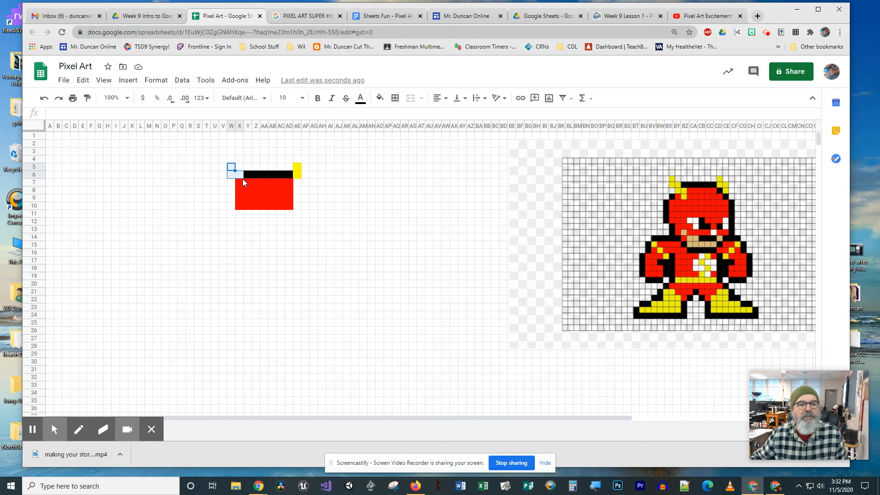
pyautogui.keyDown('ctrl'); pyautogui.click(240, 182); pyautogui.keyUp('ctrl')
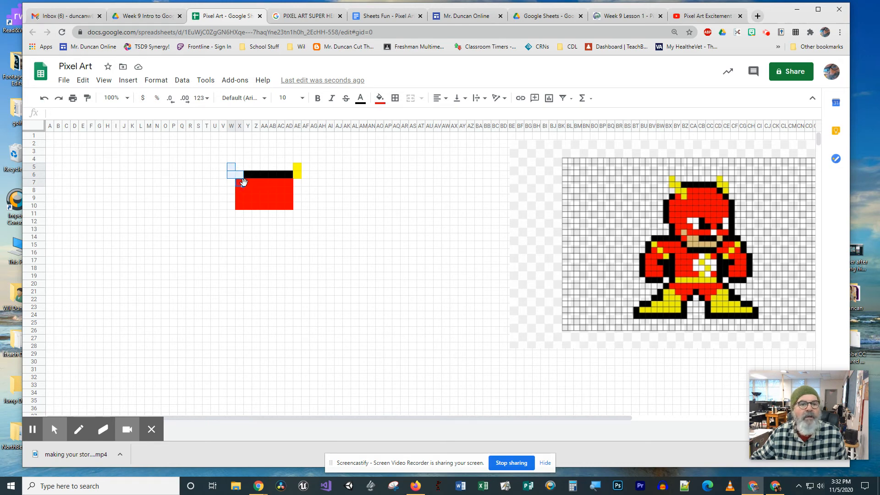
pyautogui.keyDown('ctrl'); pyautogui.click(248, 182); pyautogui.keyUp('ctrl')
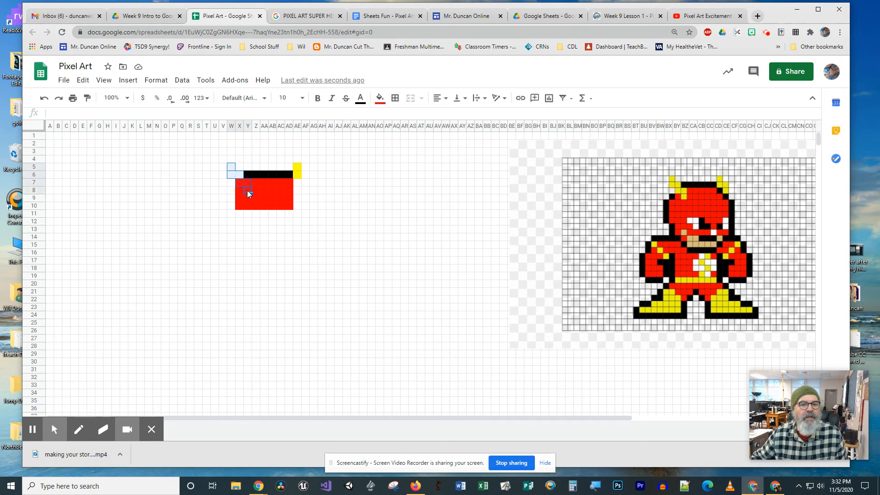
pyautogui.keyDown('ctrl'); pyautogui.click(248, 190); pyautogui.keyUp('ctrl')
pyautogui.click(379, 98)
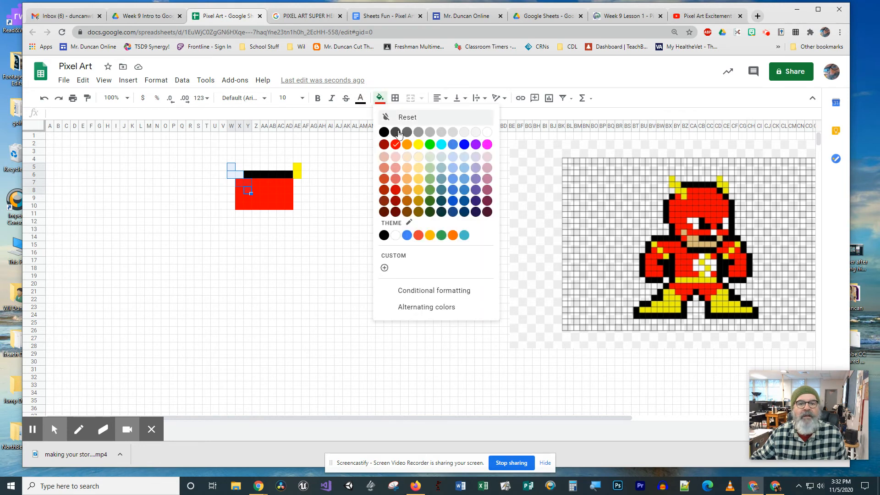
pyautogui.click(418, 145)
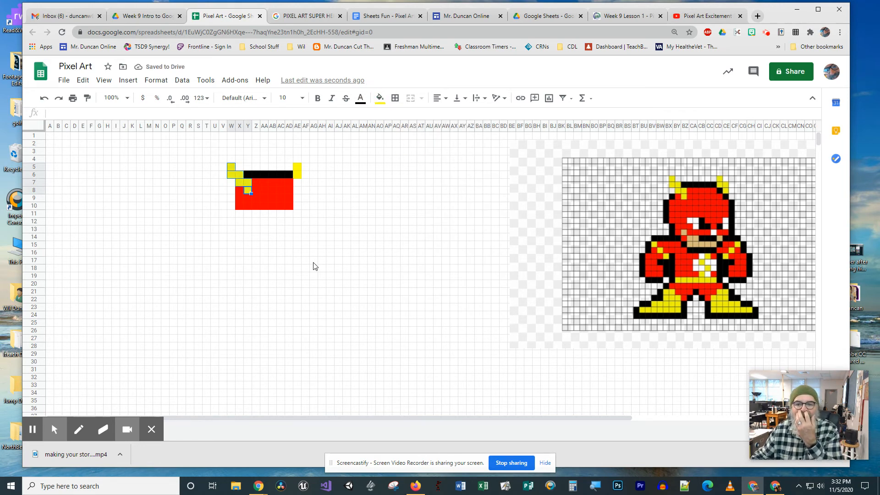
# Step: Fill cells AE7, AF8 and AG9 black as a diagonal outline beside the red mask
pyautogui.click(298, 182)
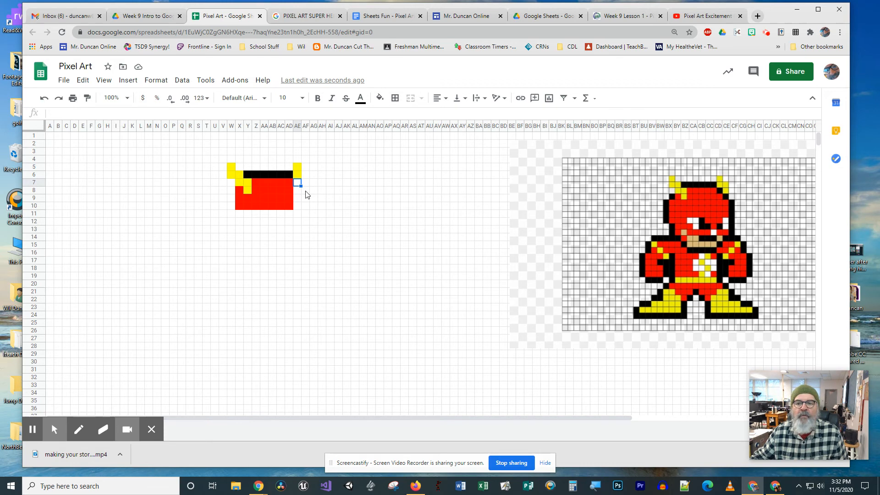
pyautogui.keyDown('ctrl'); pyautogui.click(306, 192); pyautogui.keyUp('ctrl')
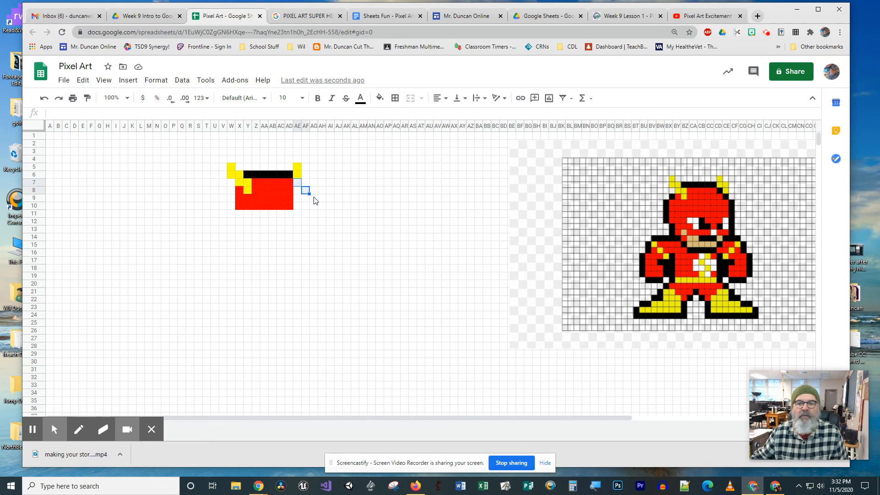
pyautogui.keyDown('ctrl'); pyautogui.click(314, 199); pyautogui.keyUp('ctrl')
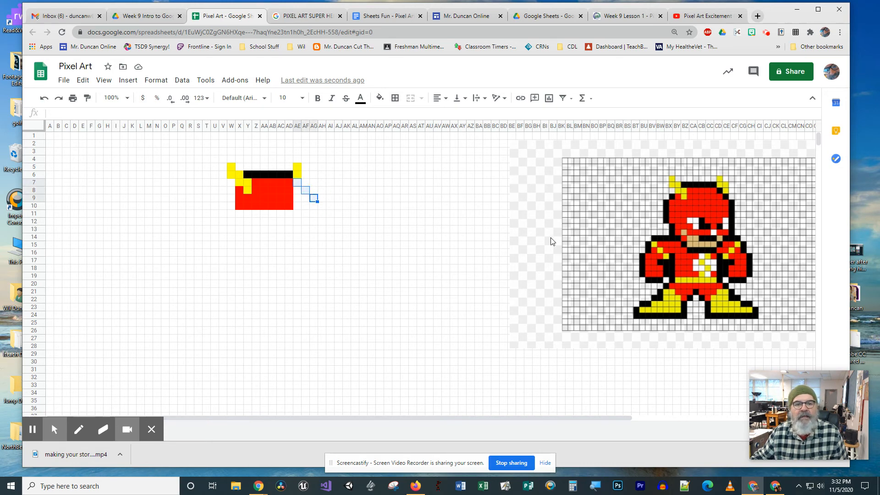
pyautogui.click(379, 97)
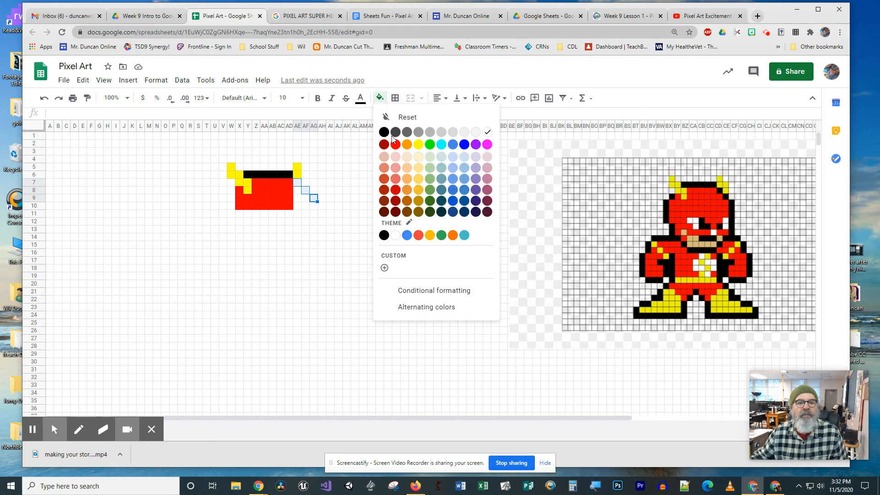
pyautogui.click(384, 132)
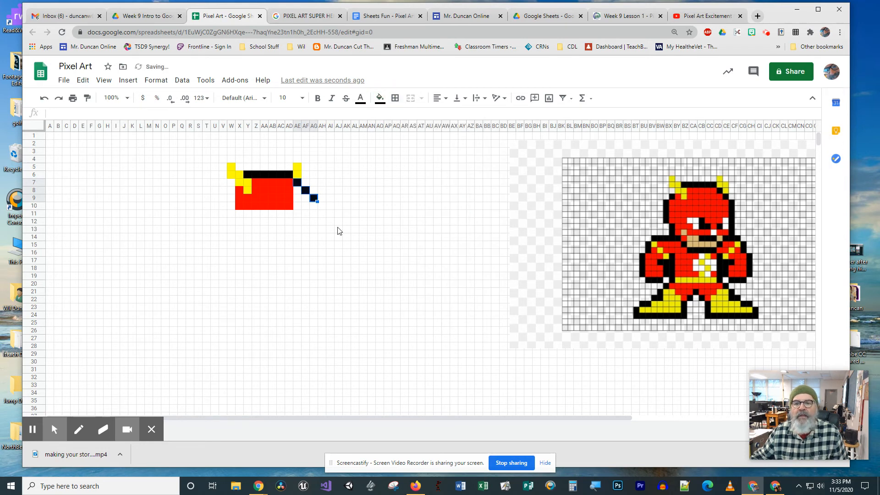
# Step: Extend the second horn by filling cells AF6:AF7 yellow
pyautogui.click(305, 176)
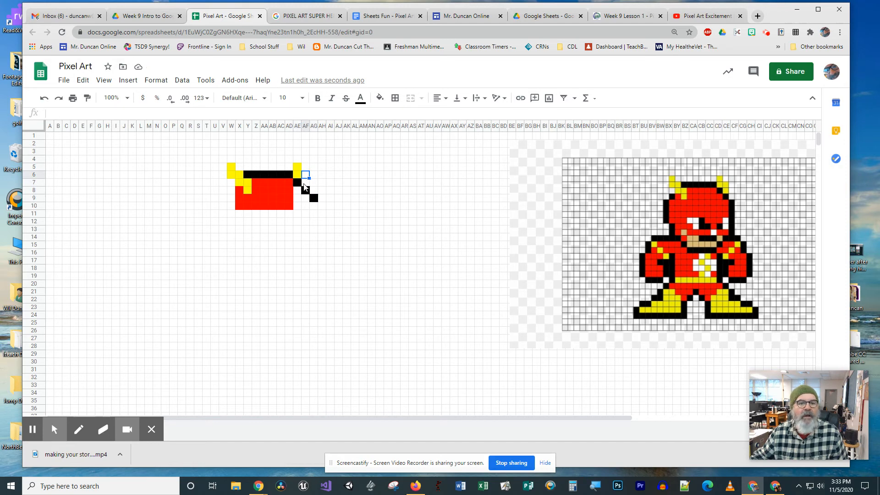
pyautogui.moveTo(305, 177); pyautogui.dragTo(307, 186)
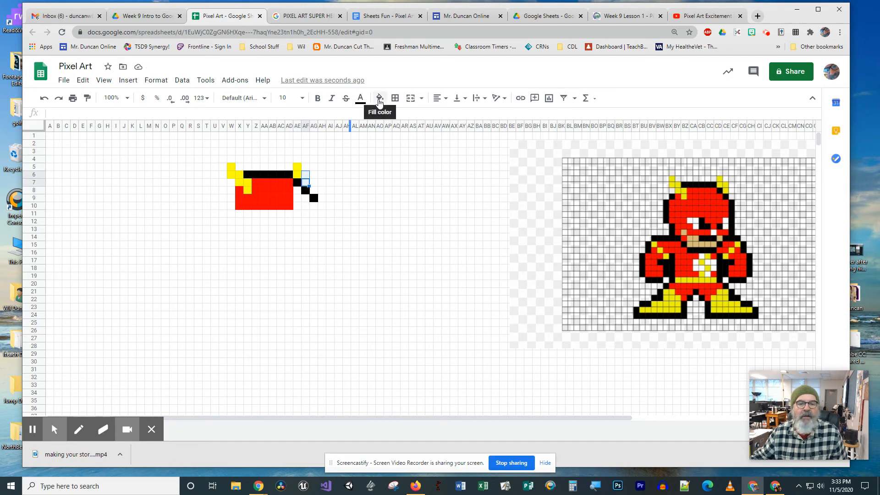
pyautogui.click(379, 98)
pyautogui.click(418, 145)
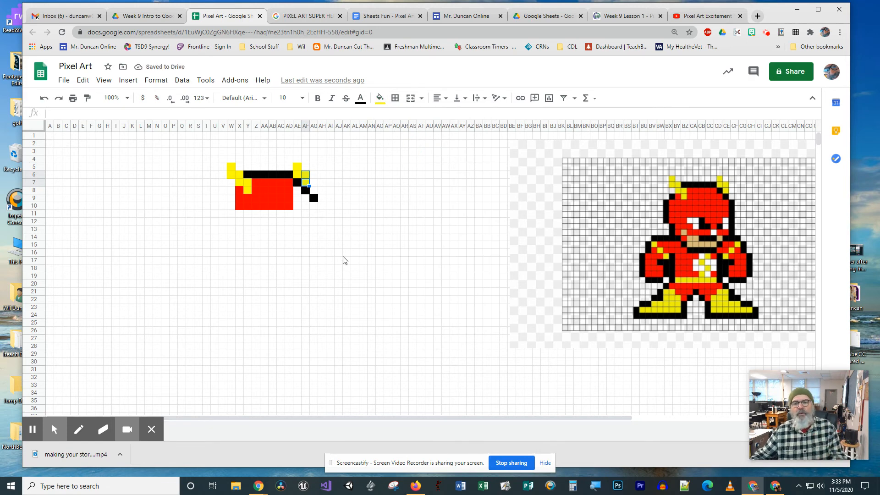
pyautogui.click(700, 274)
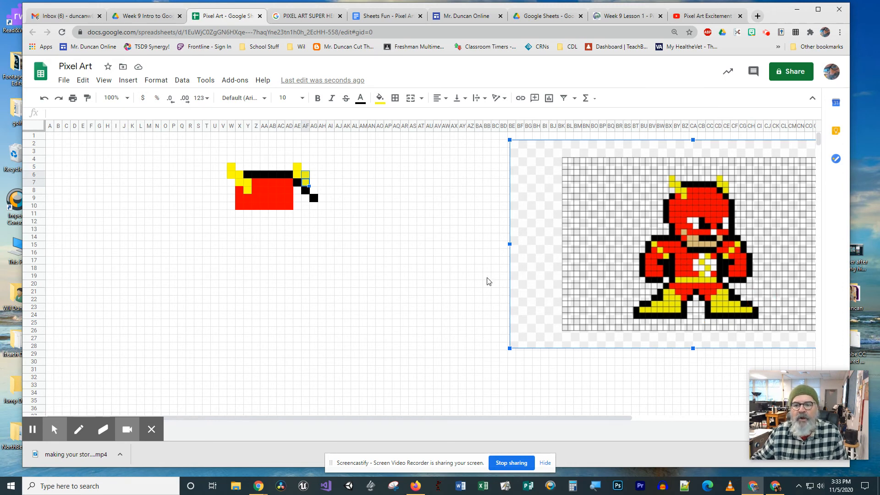
pyautogui.scroll(-3, 420, 329)
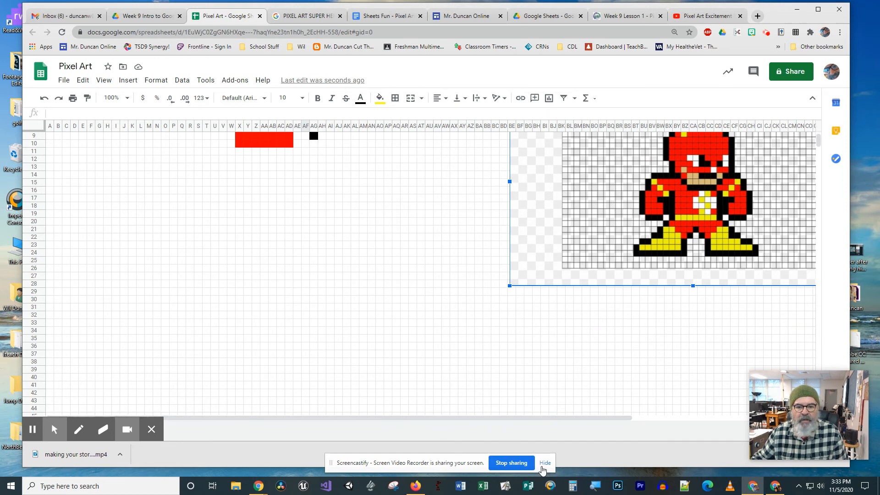
pyautogui.click(543, 463)
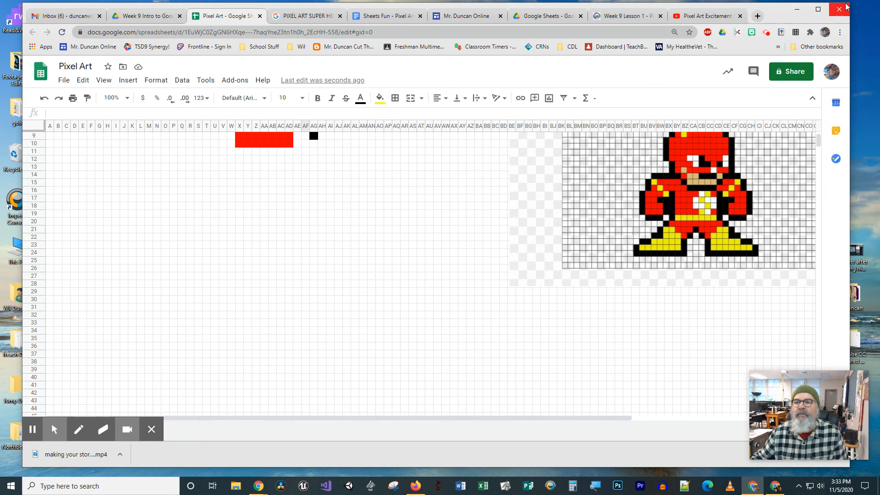
# Step: Shrink and reposition the browser window, and close the recording toolbar that covers the sheet tabs
pyautogui.moveTo(847, 4); pyautogui.dragTo(736, 83)
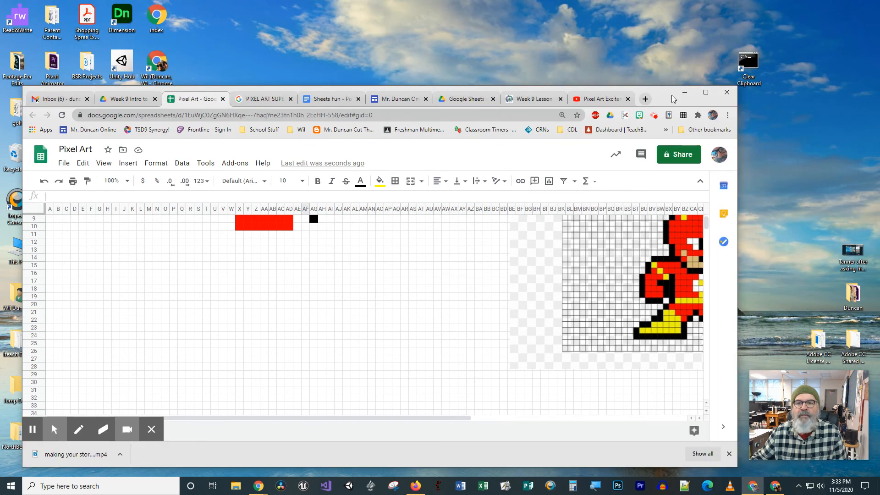
pyautogui.moveTo(672, 98); pyautogui.dragTo(691, 25)
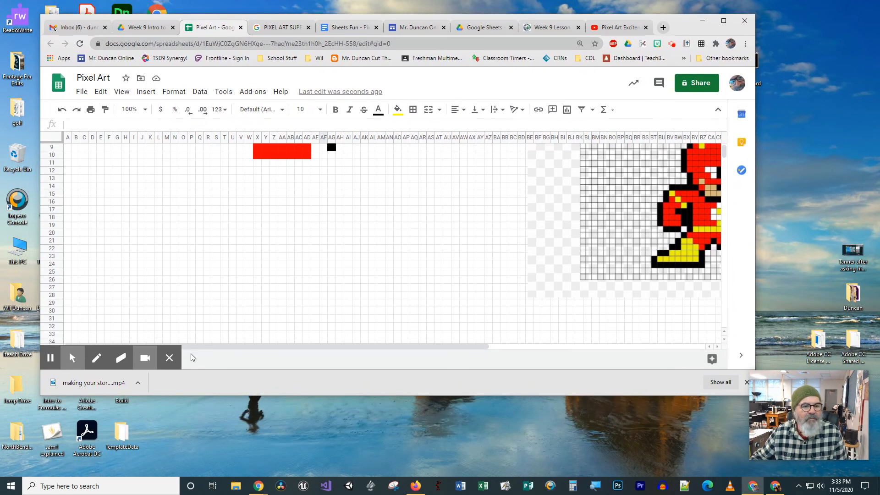
pyautogui.click(169, 358)
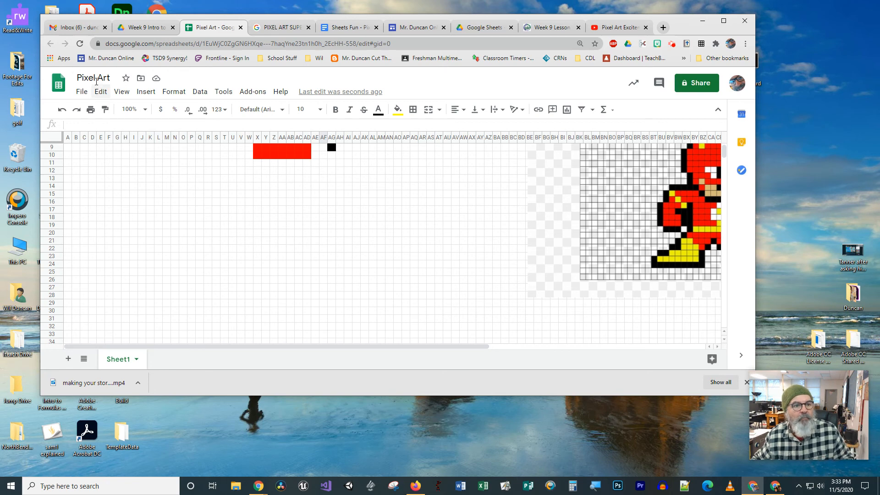
# Step: Rename the pixel art sheet Sheet1 as The Flash
pyautogui.click(93, 78)
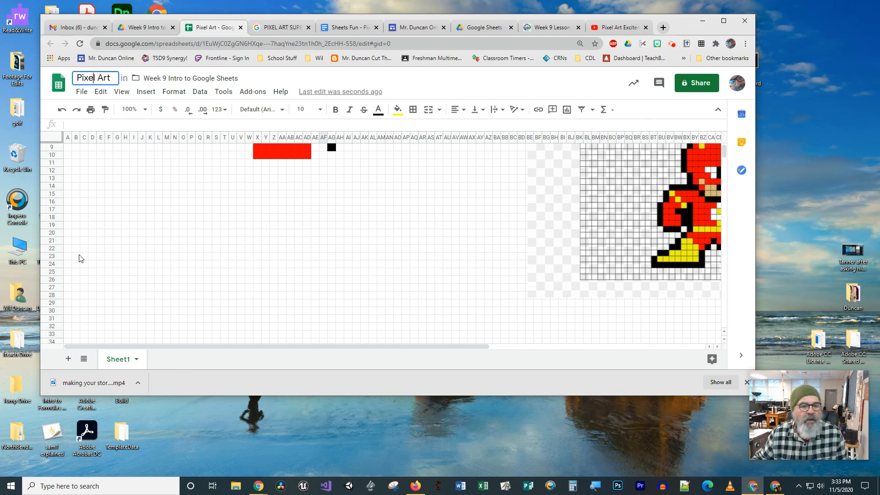
pyautogui.click(136, 360)
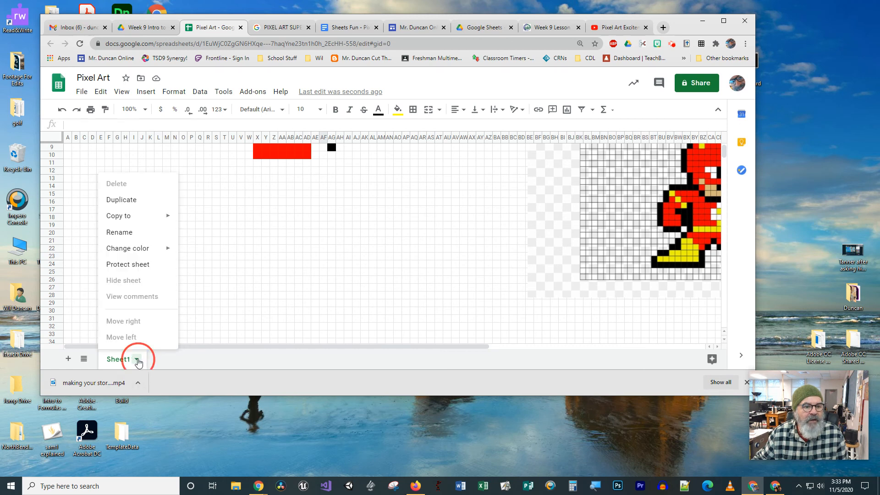
pyautogui.click(132, 231)
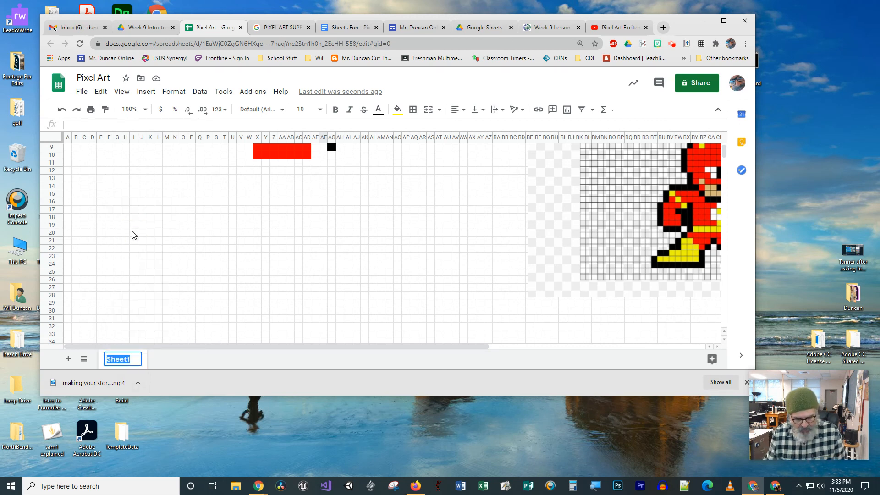
pyautogui.write('The Flash')
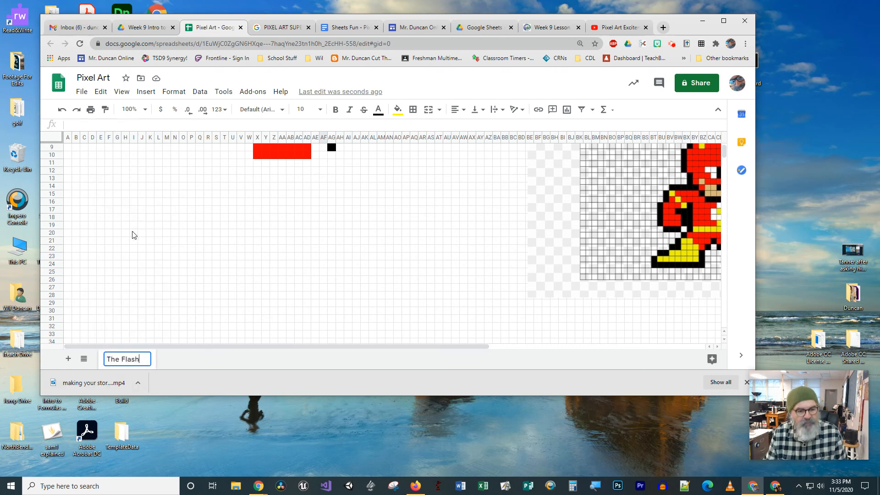
pyautogui.click(171, 365)
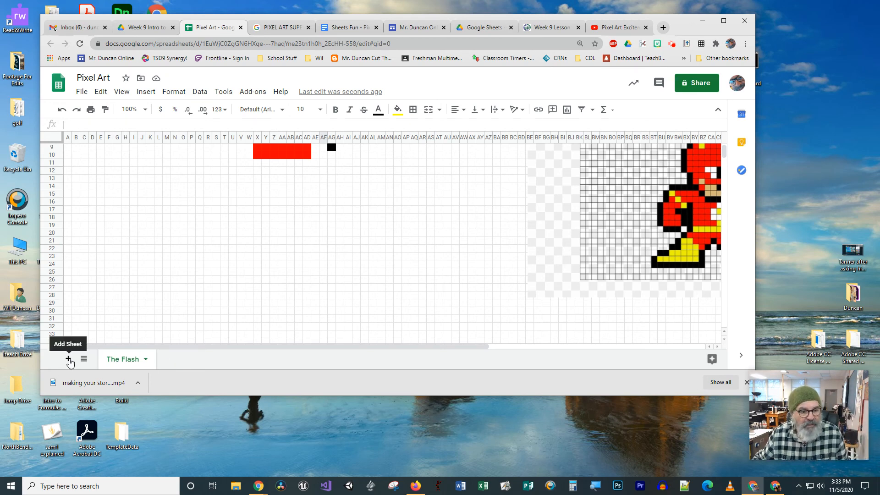
# Step: Add a second sheet to the spreadsheet and name it Superman
pyautogui.click(68, 359)
pyautogui.click(195, 359)
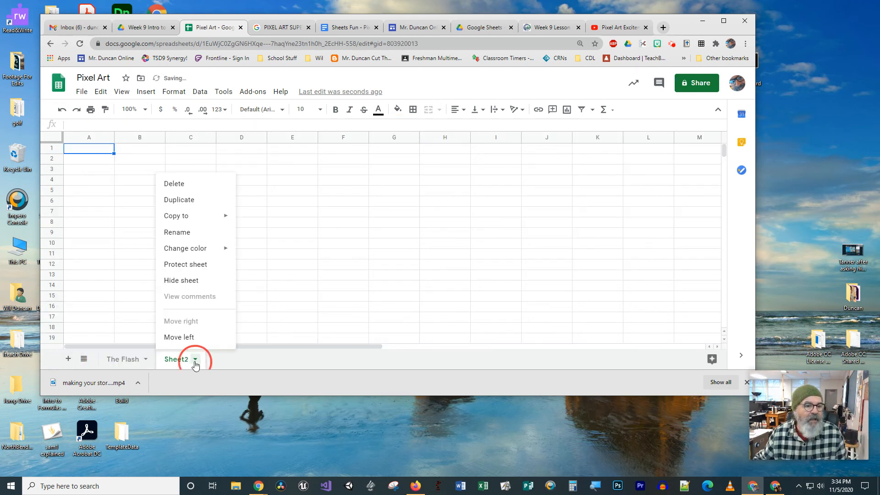
pyautogui.click(183, 233)
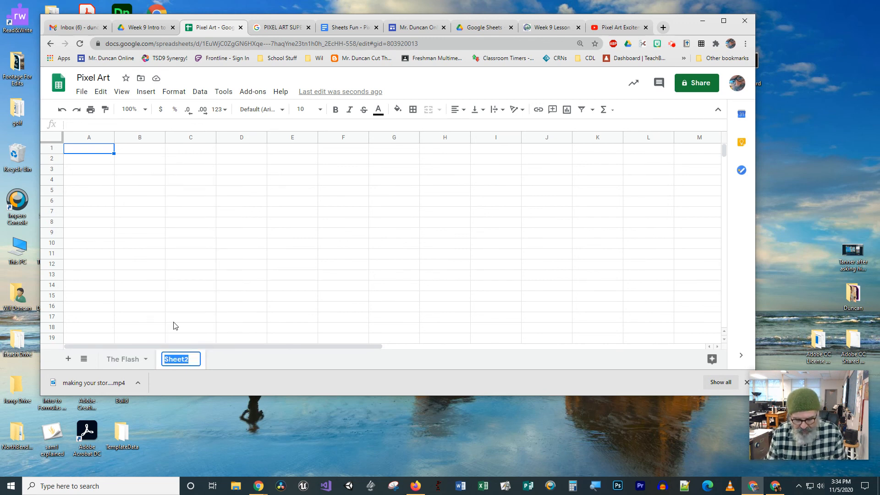
pyautogui.write('Superman')
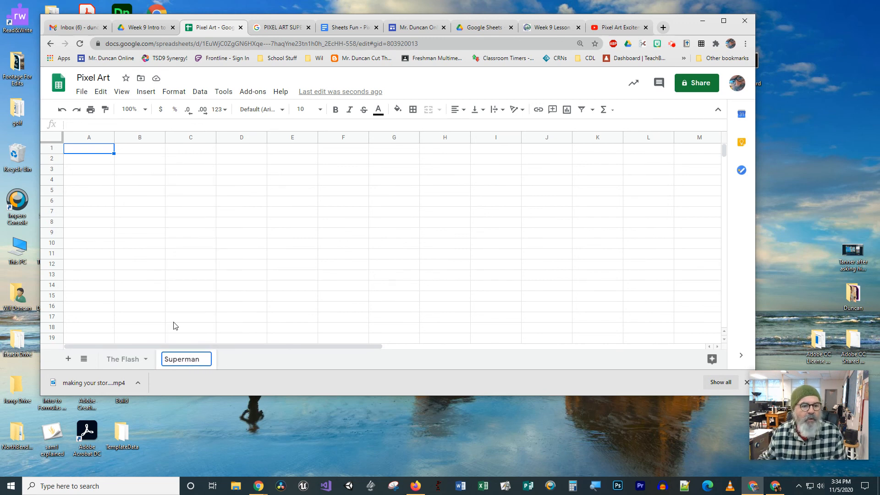
# Step: Add a third sheet to the spreadsheet and name it Hulk
pyautogui.click(68, 358)
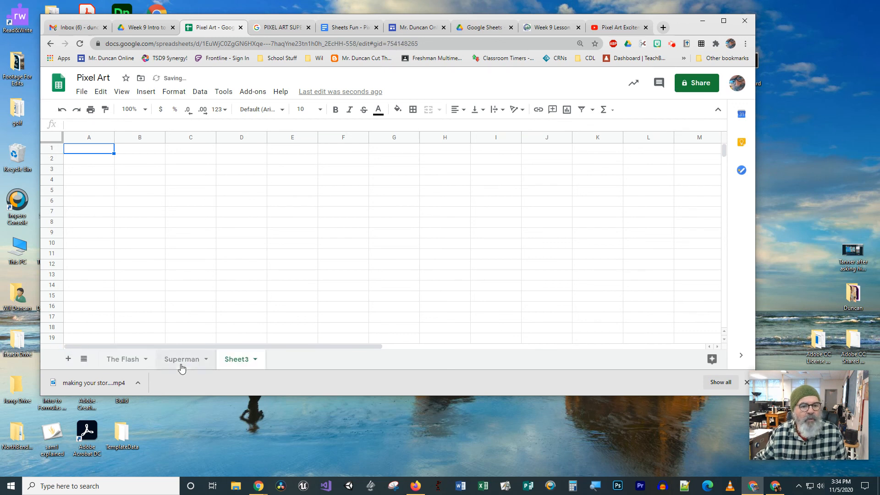
pyautogui.click(255, 359)
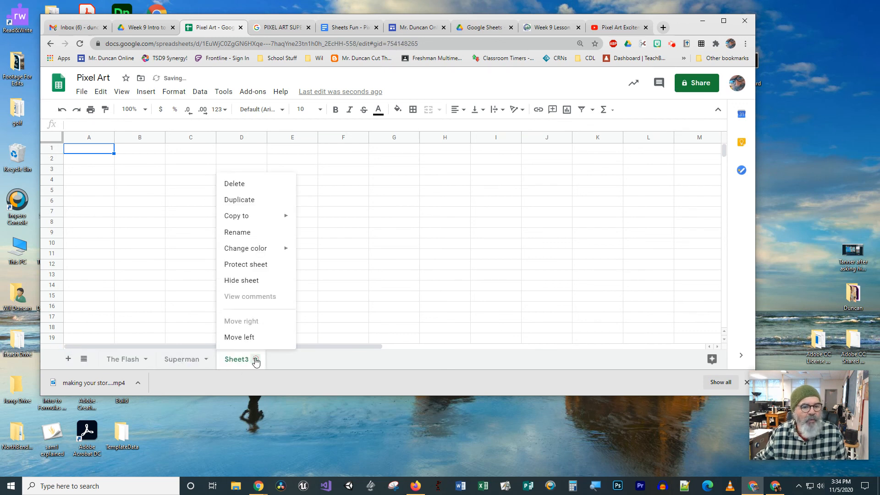
pyautogui.click(236, 233)
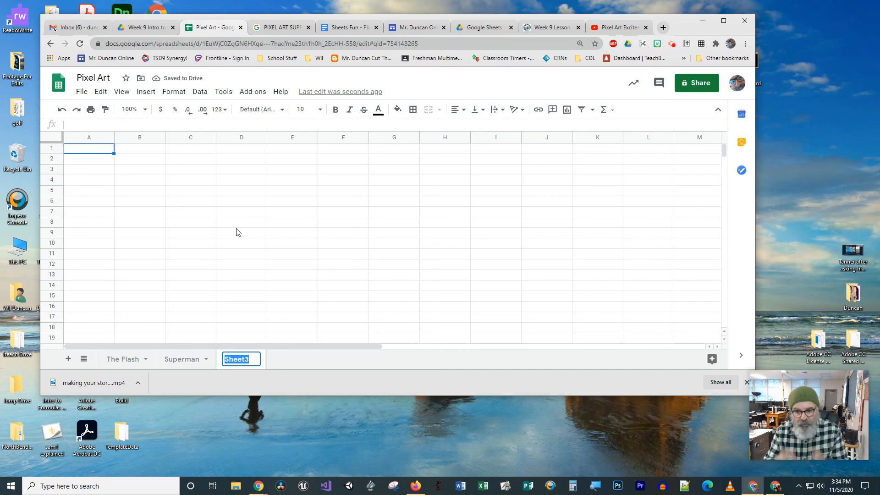
pyautogui.write('Num')
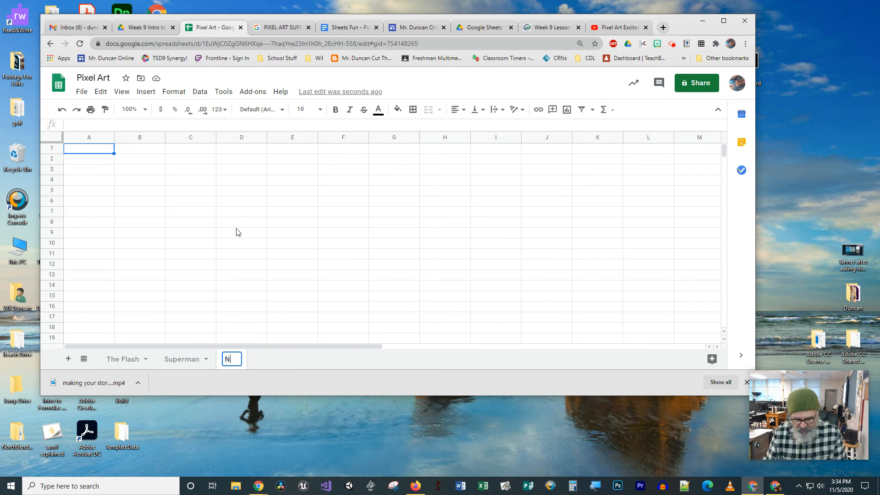
pyautogui.press('BackSpace')
pyautogui.press('BackSpace')
pyautogui.press('BackSpace')
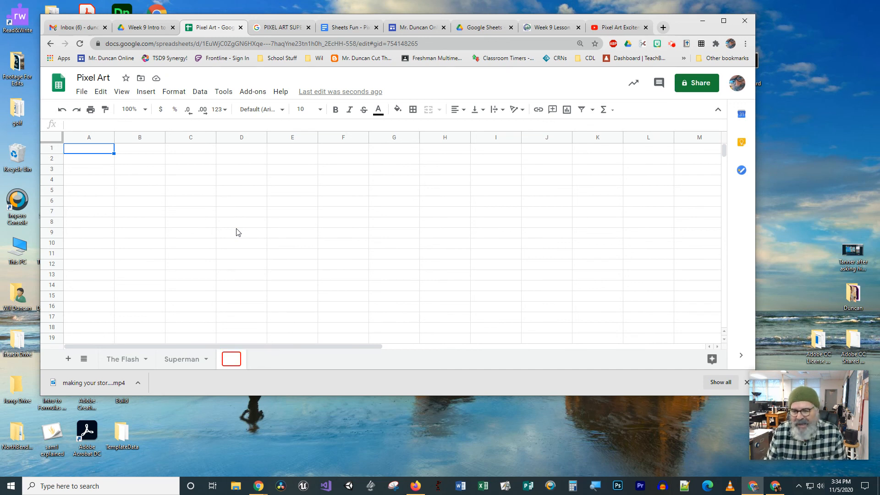
pyautogui.write('Hulk')
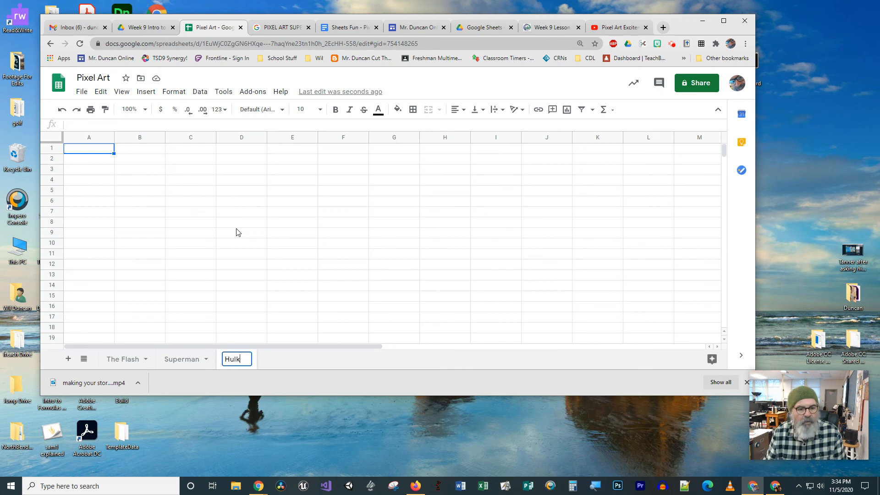
pyautogui.press('Return')
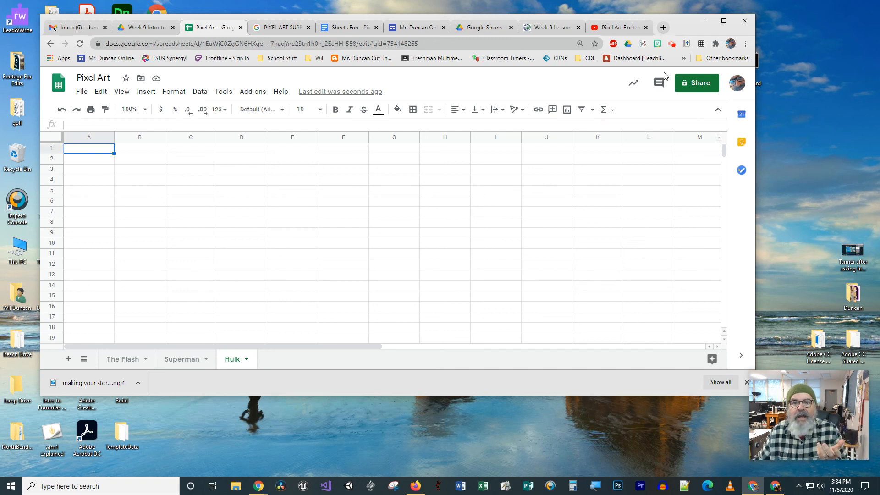
pyautogui.click(672, 45)
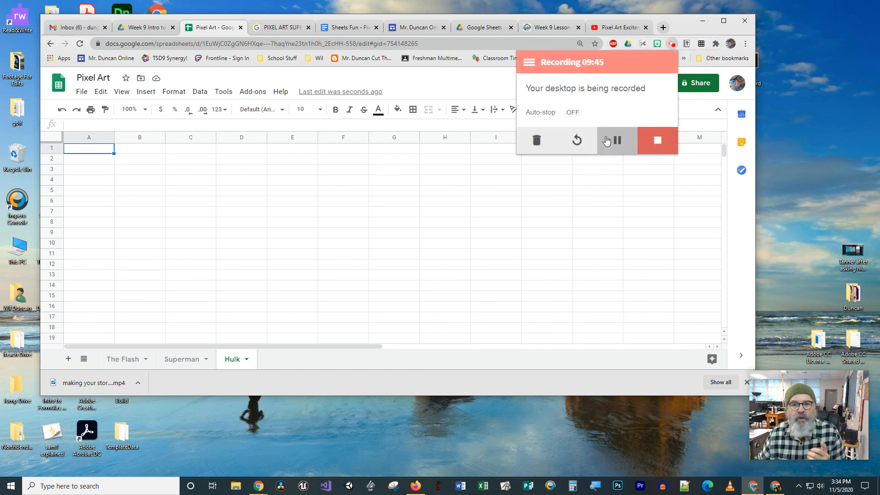